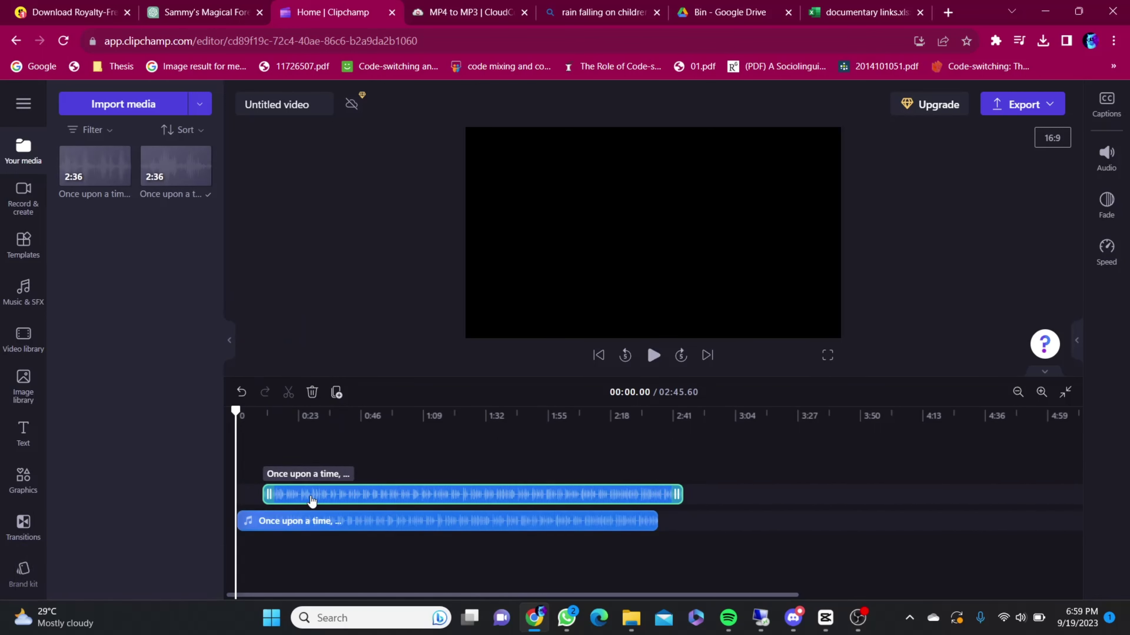
Align the upper "Once upon a time" audio clip with the timeline start, check playback briefly, and export the project as an MP4.
left_click_drag(269, 493, 261, 496)
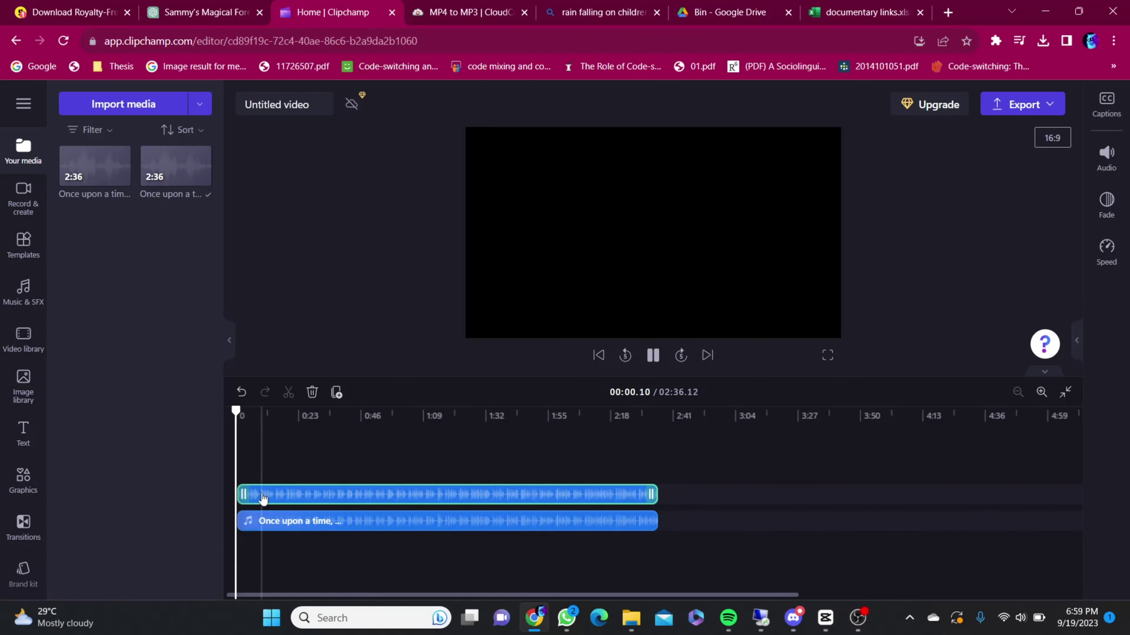
key("space")
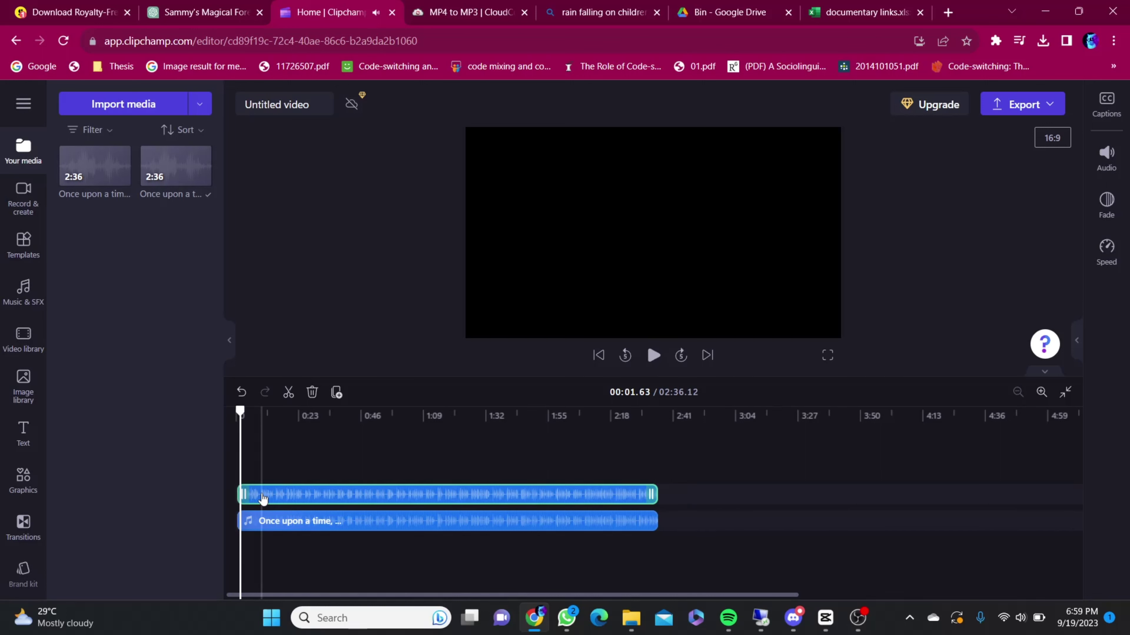
left_click(1015, 106)
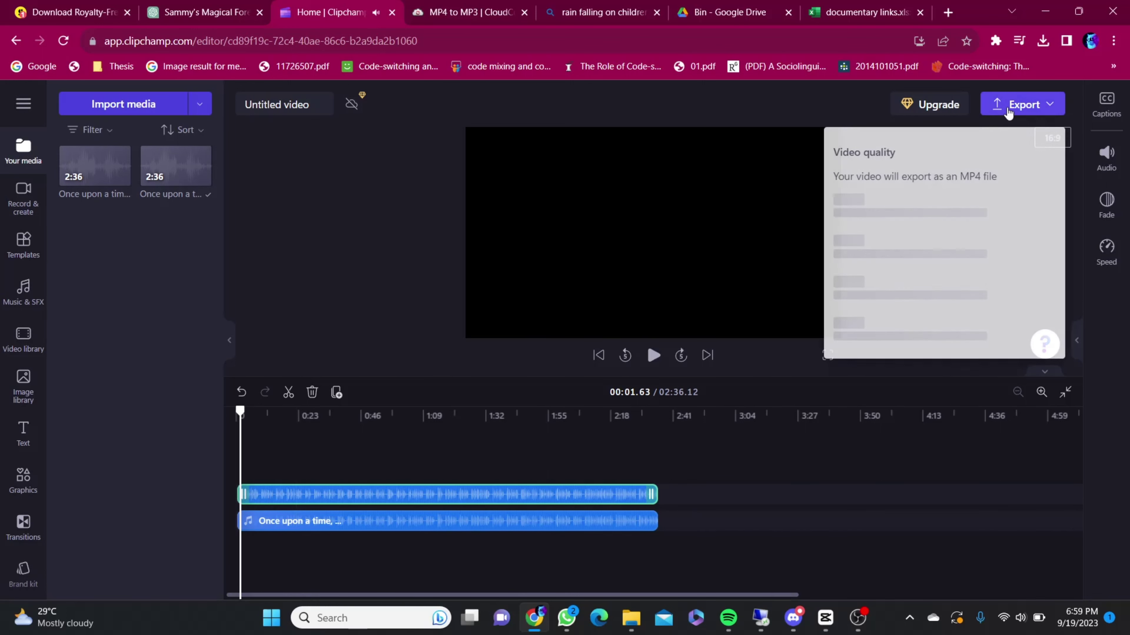
left_click(915, 299)
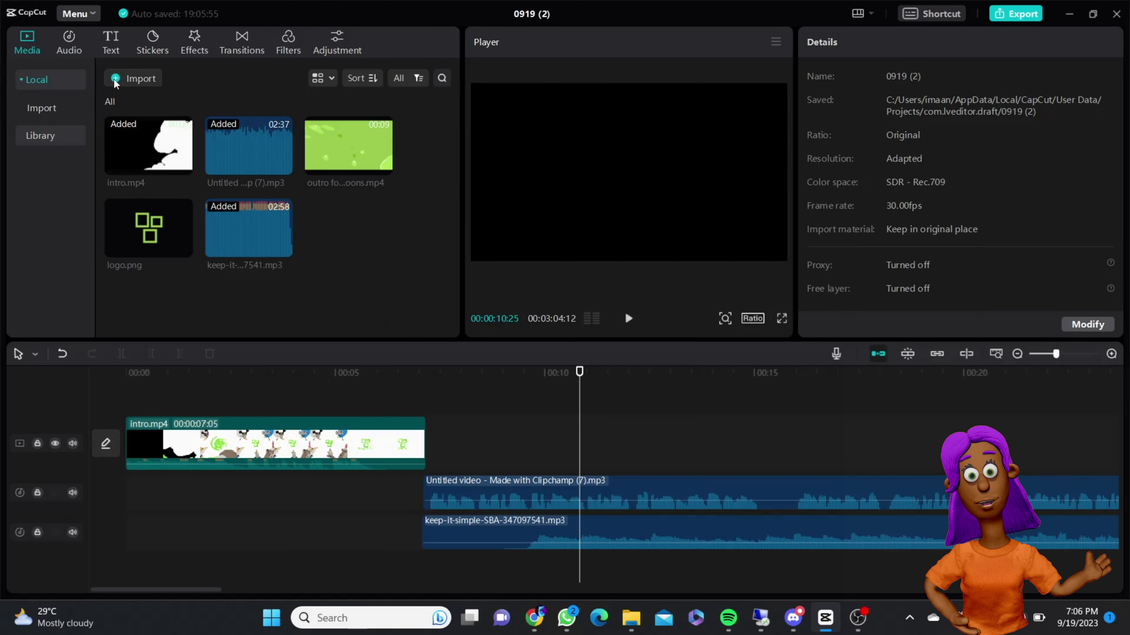
In CapCut, import the four Gen-2 MP4 clips dated today from the Downloads folder.
left_click(115, 79)
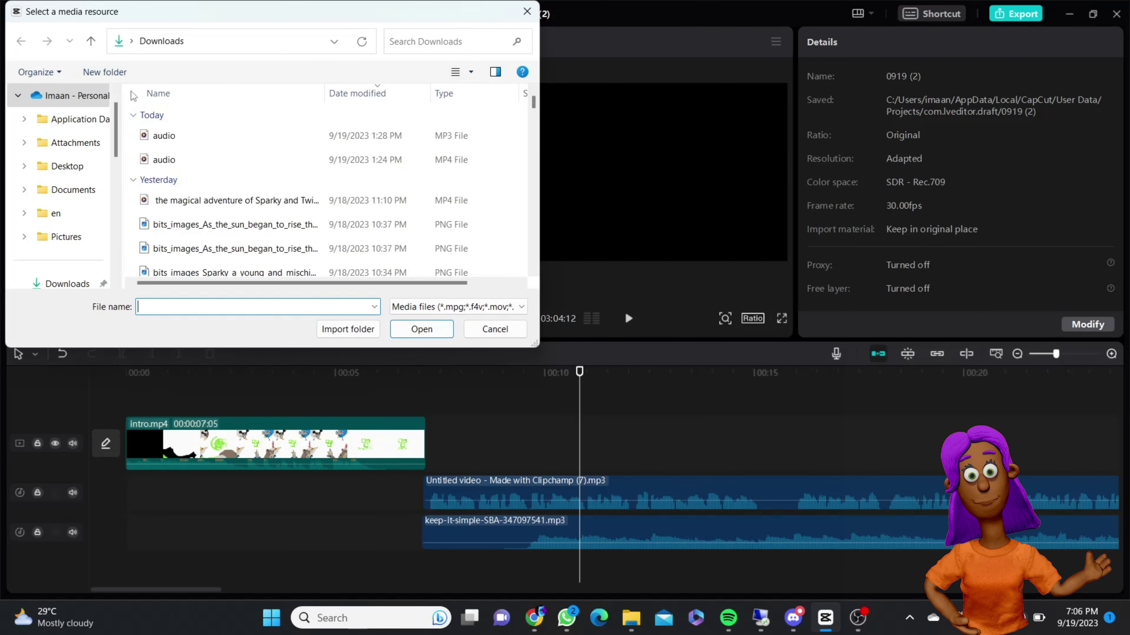
left_click(154, 208, "shift")
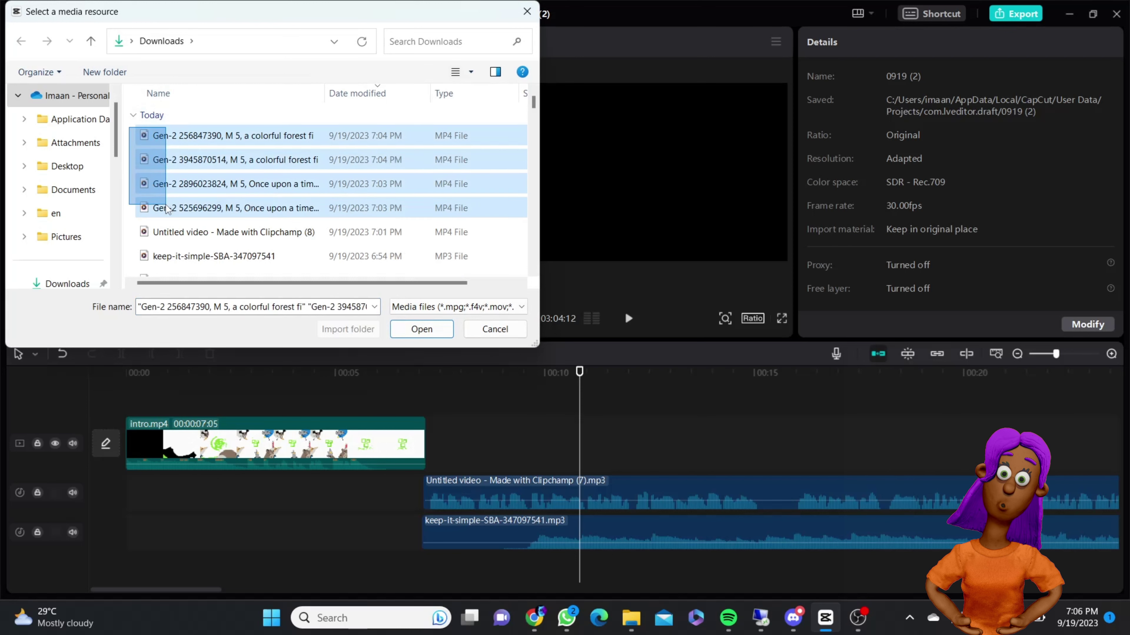
left_click(422, 331)
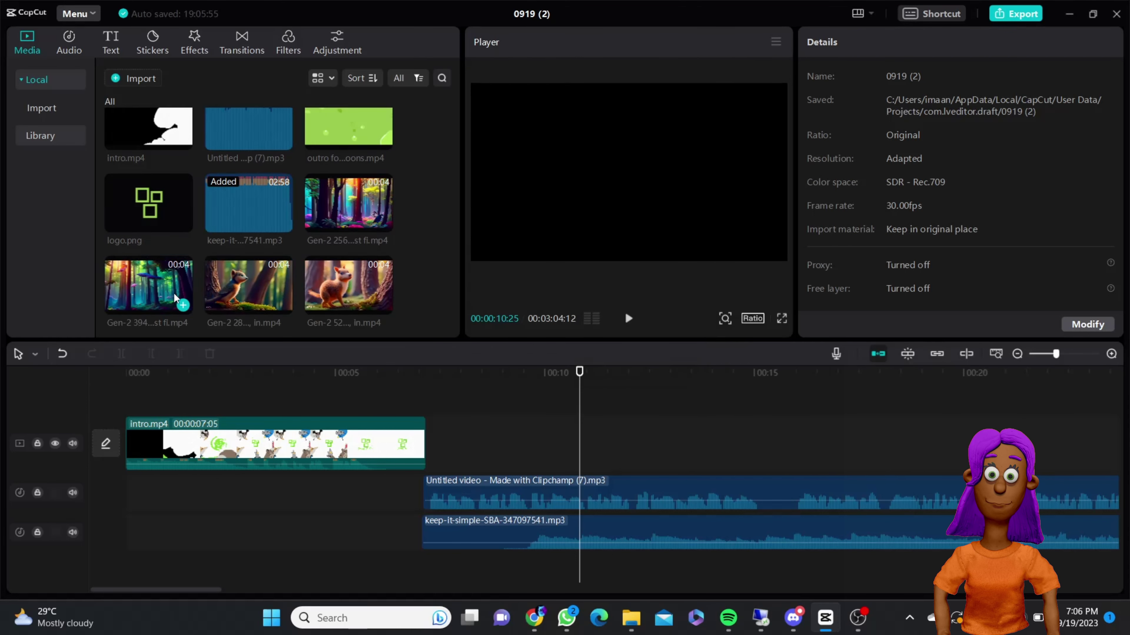
mouse_move(335, 284)
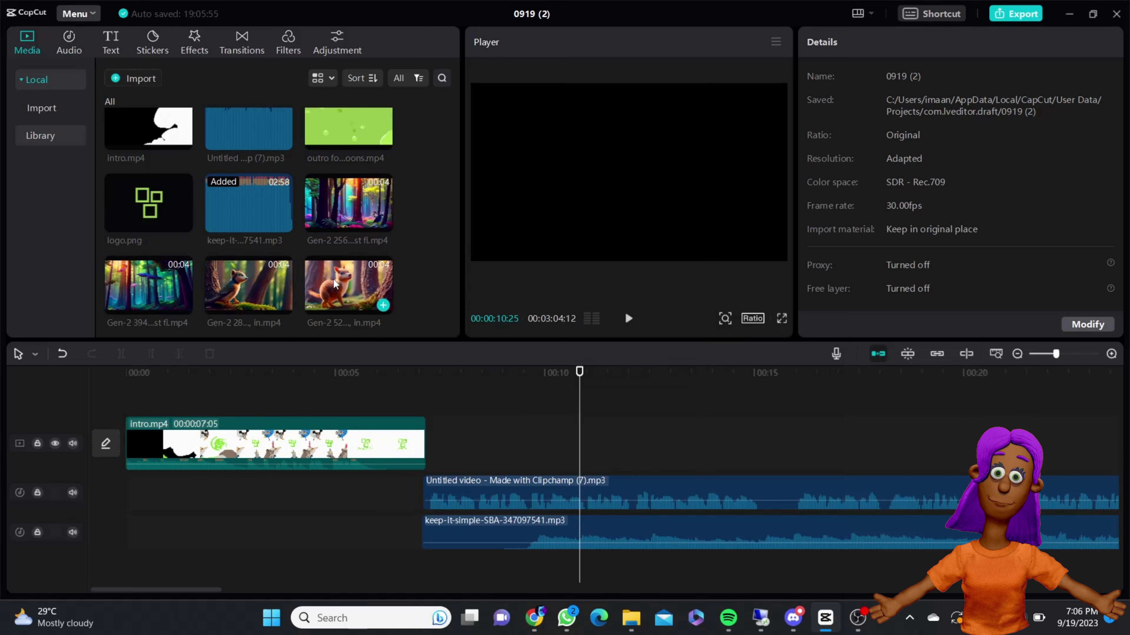
left_click(383, 306)
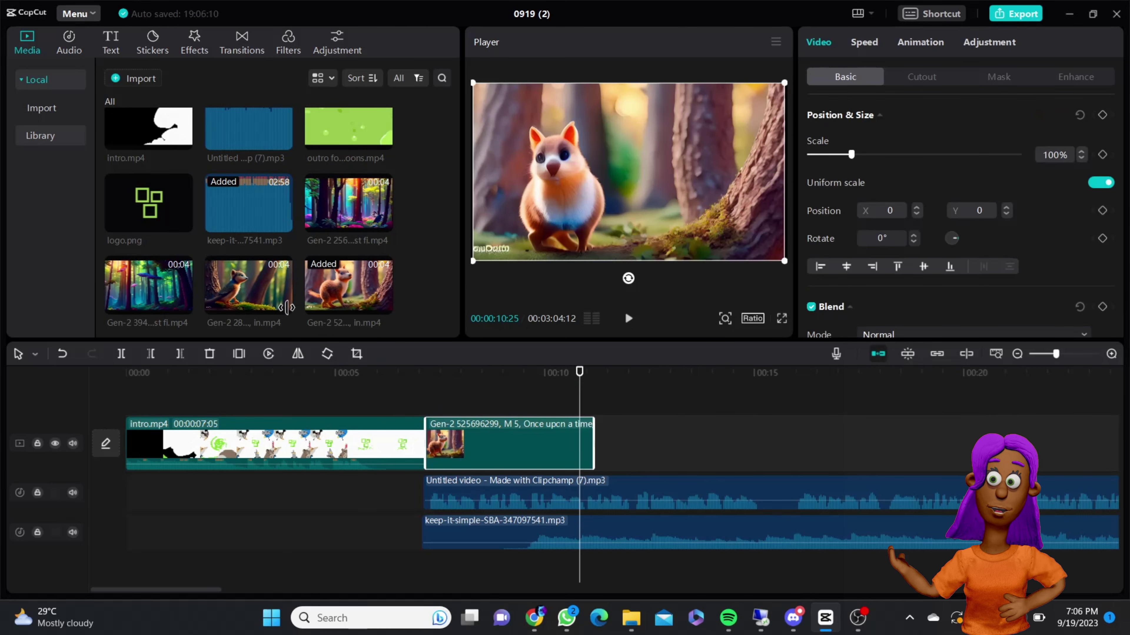
left_click_drag(363, 220, 602, 435)
Enlarge the squirrel clip to 138% and the colorful forest clip after it to 107%.
left_click(514, 120)
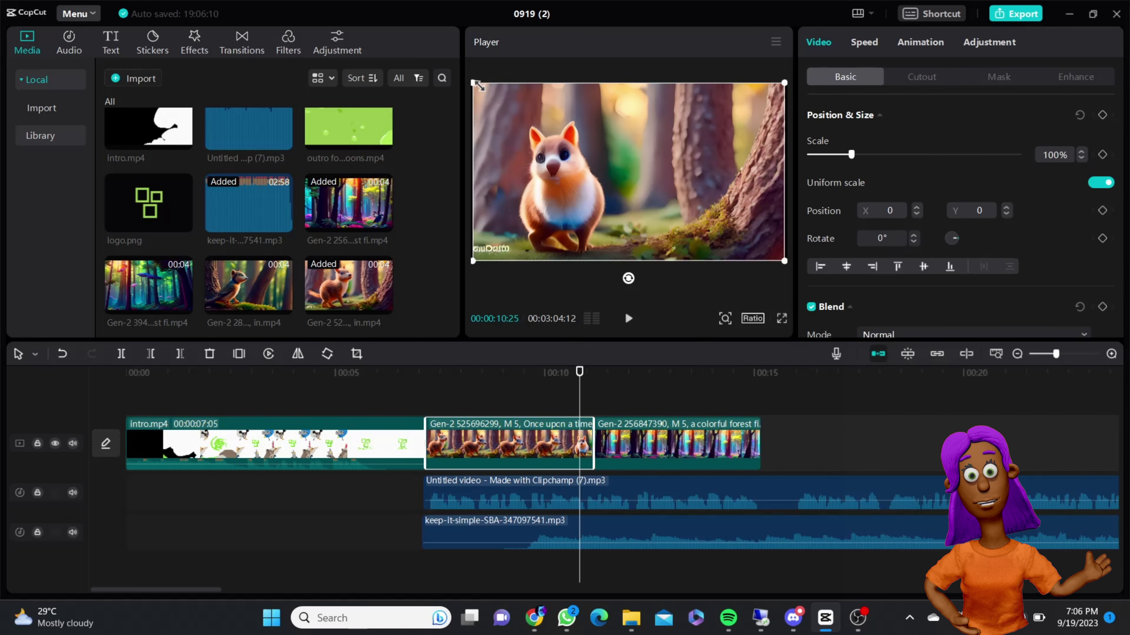
left_click_drag(476, 86, 418, 33)
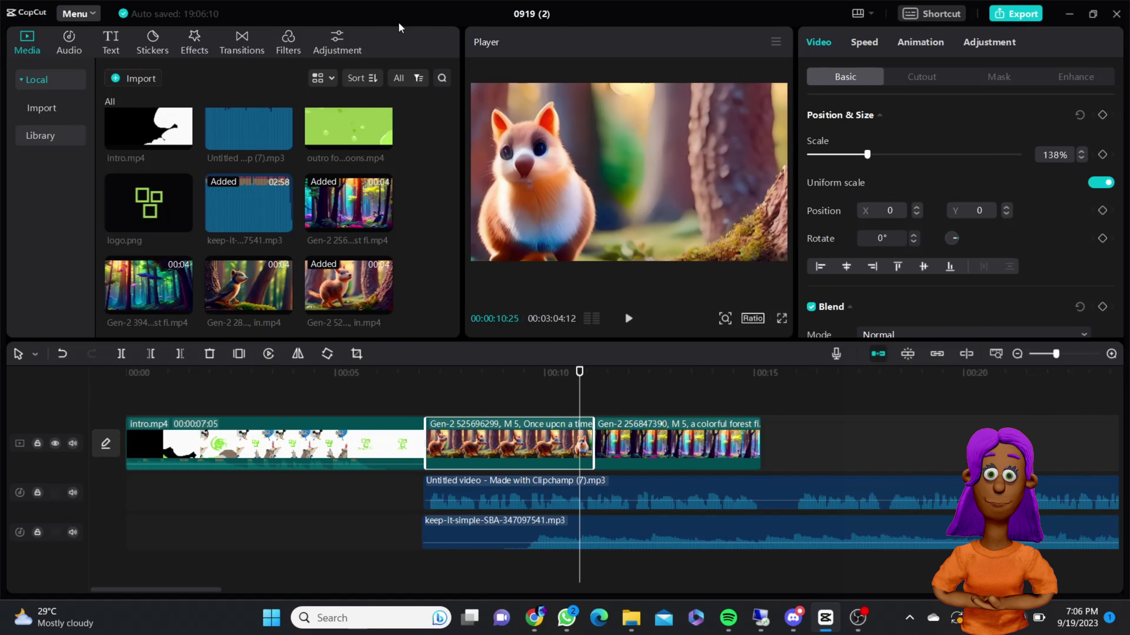
left_click(613, 405)
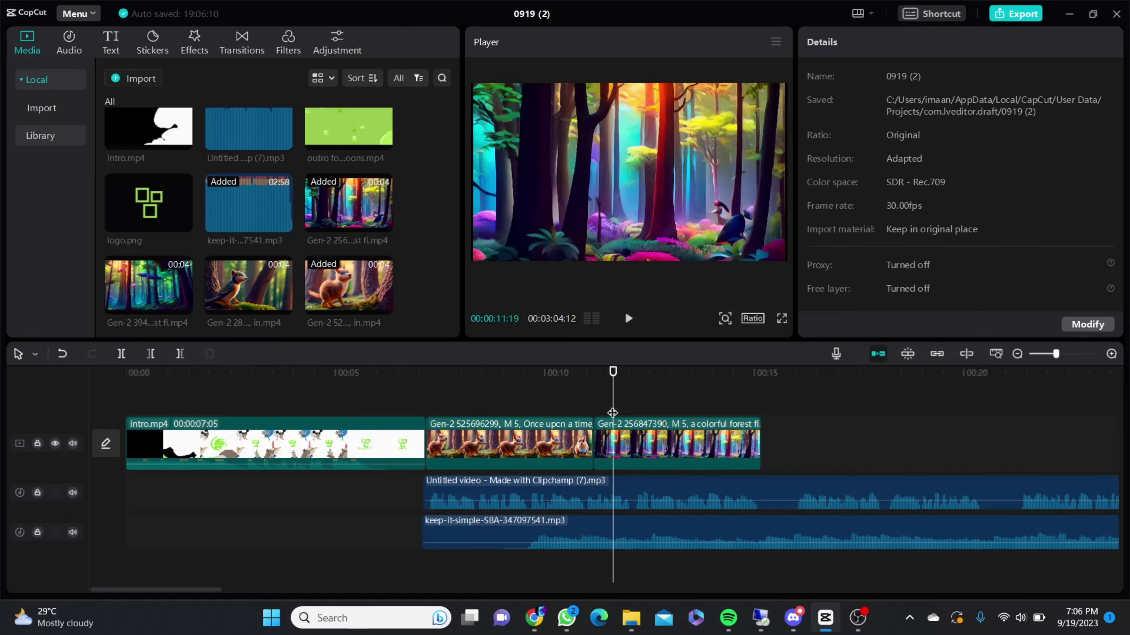
left_click(595, 207)
left_click_drag(473, 84, 464, 76)
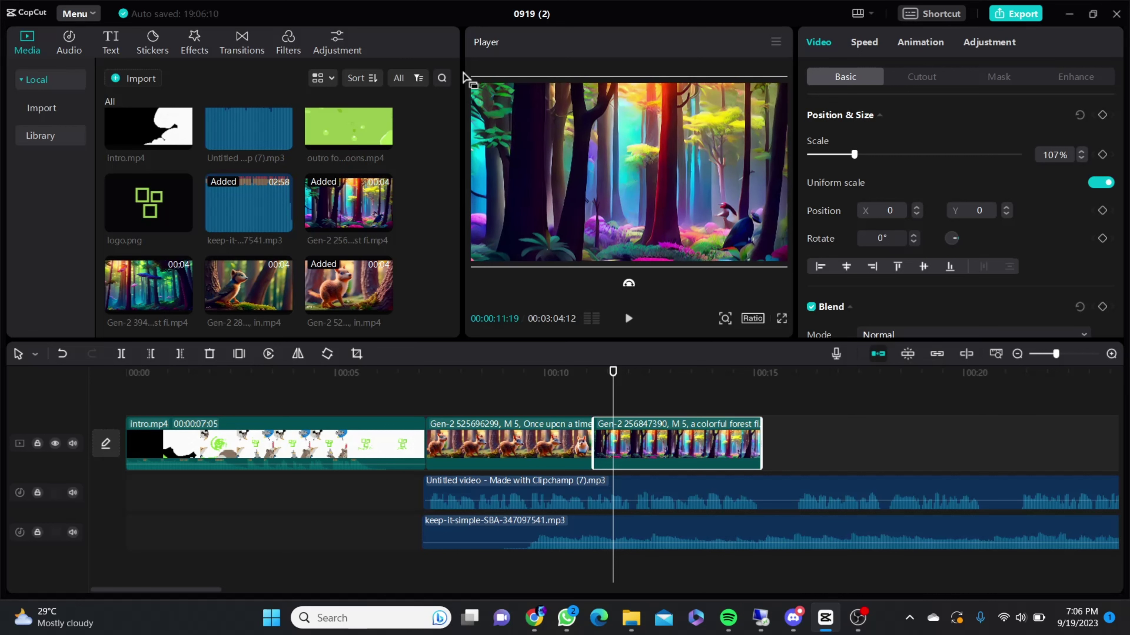
left_click(283, 306)
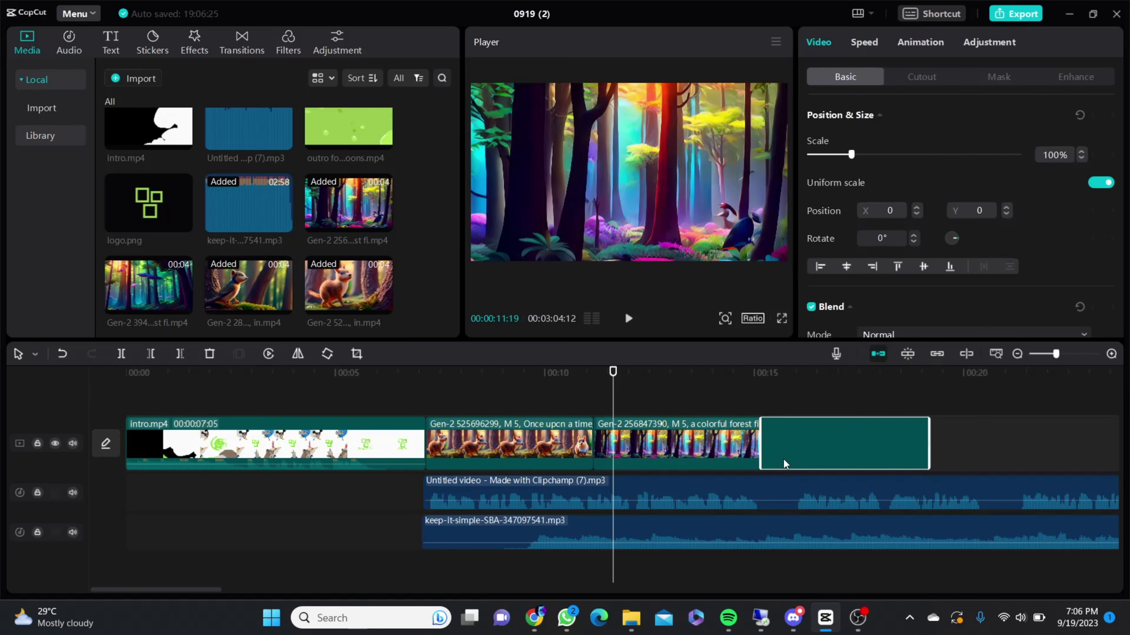
left_click(823, 412)
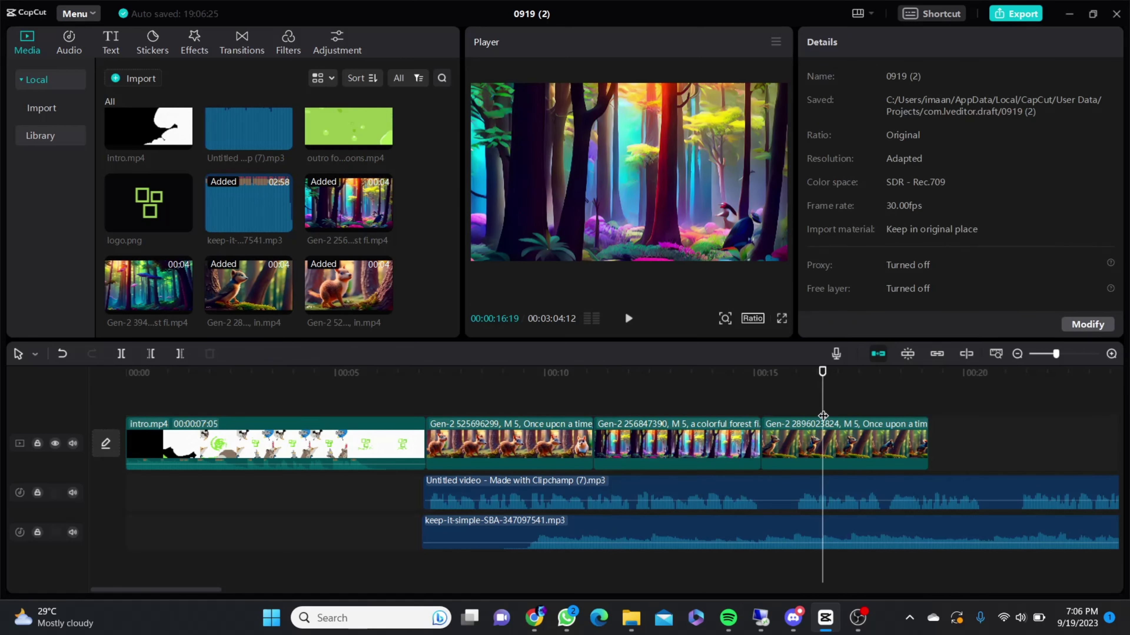
left_click(580, 131)
left_click_drag(481, 86, 417, 36)
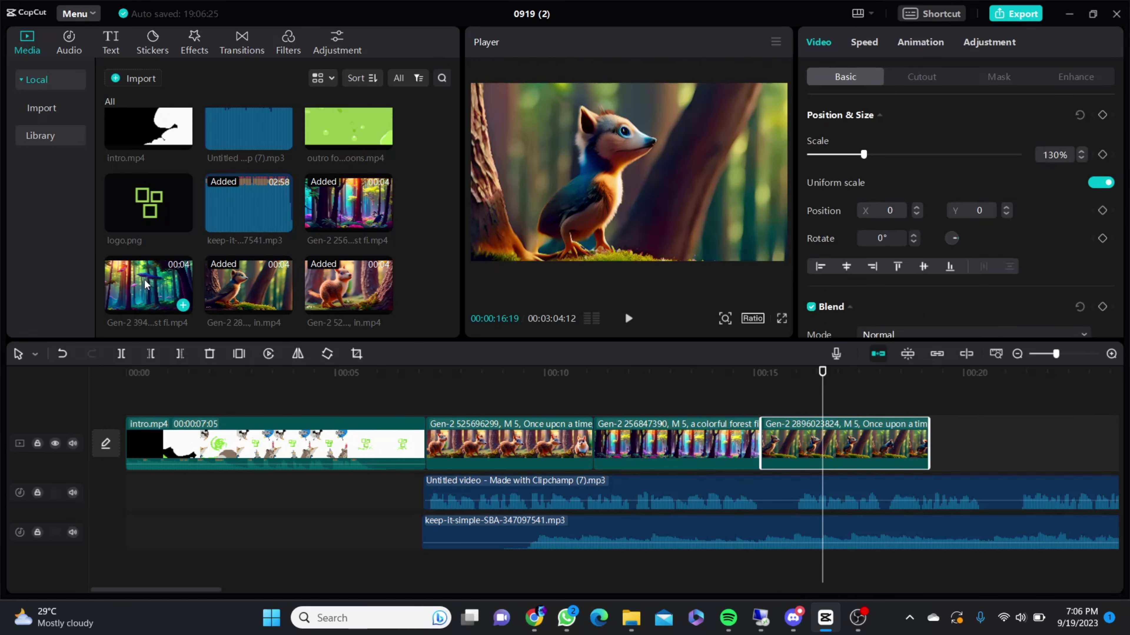
left_click_drag(143, 279, 955, 441)
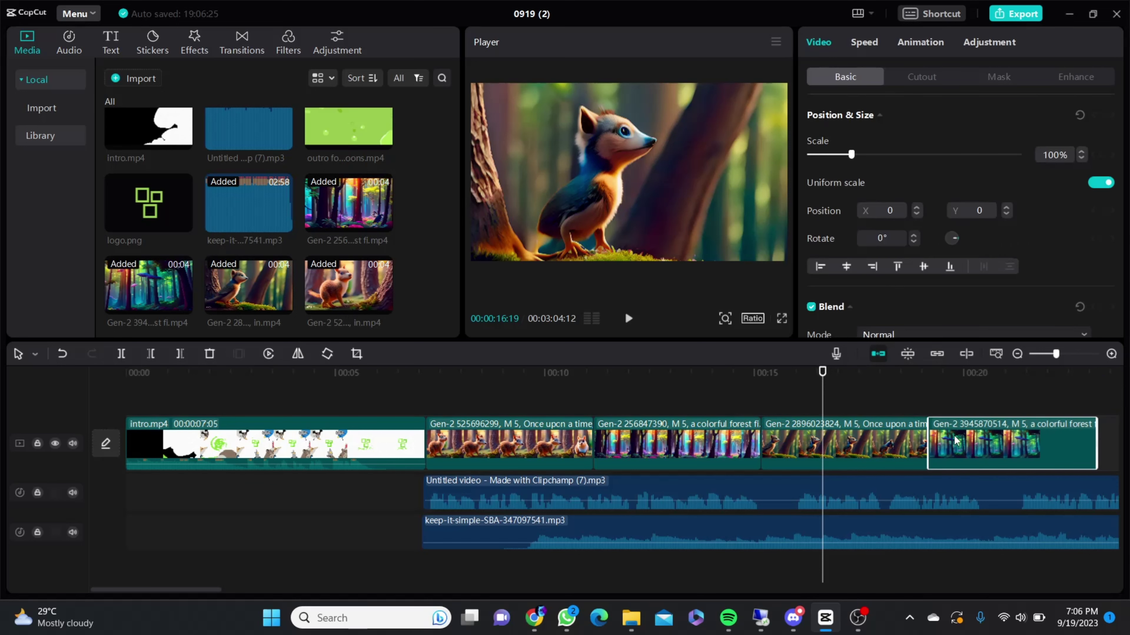
left_click(947, 398)
left_click(536, 99)
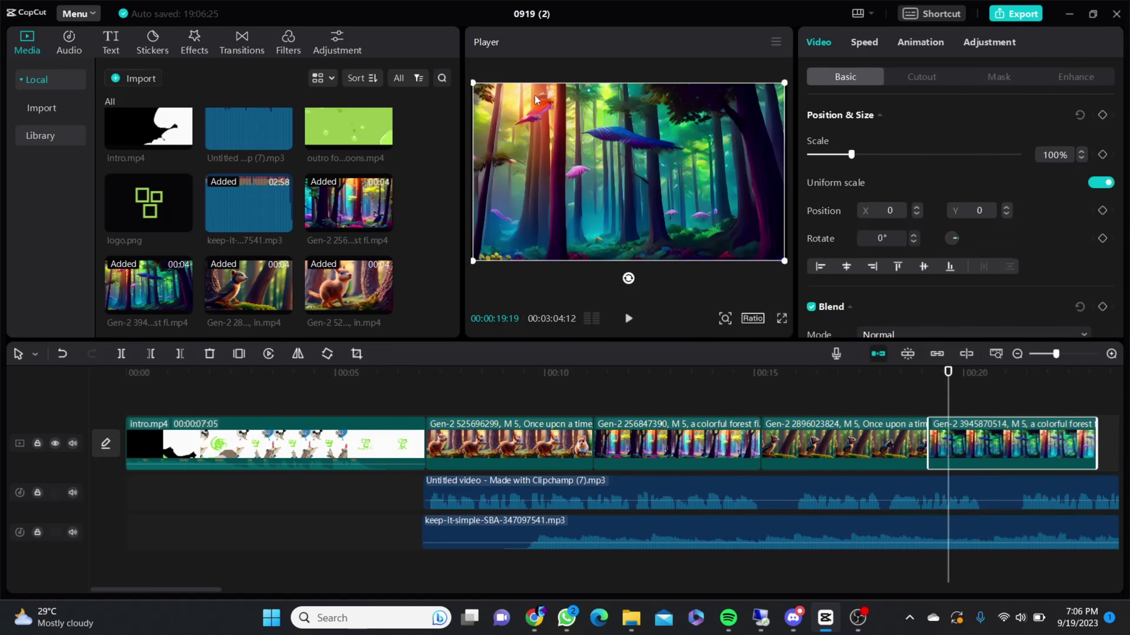
left_click_drag(472, 83, 450, 67)
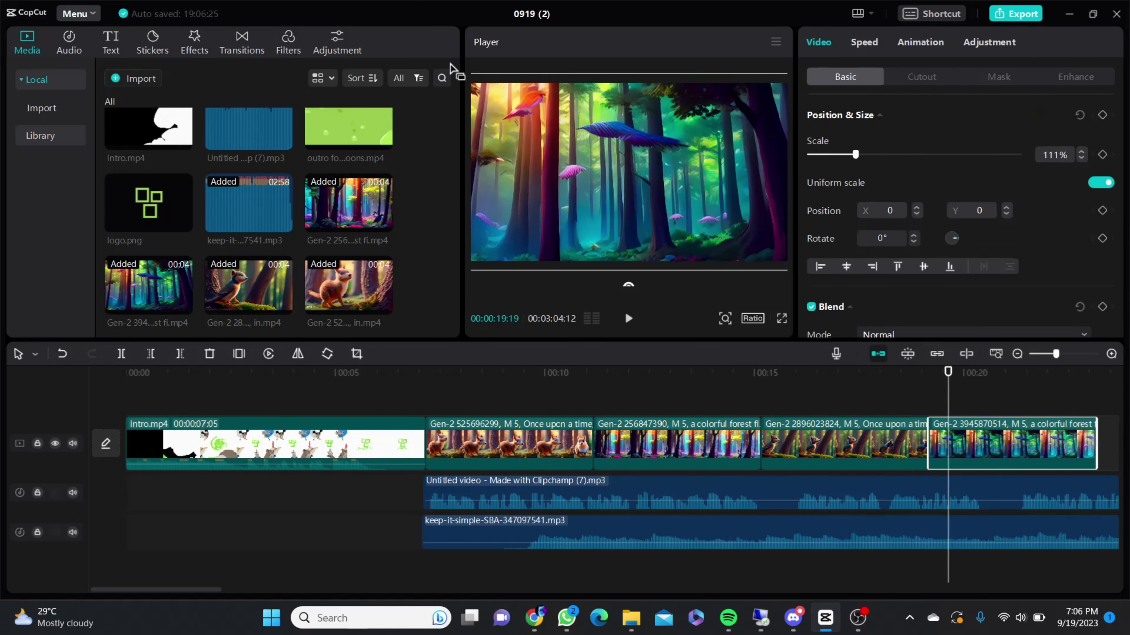
Add a Black Fade transition at every cut between the intro and the four Gen-2 clips.
left_click(255, 49)
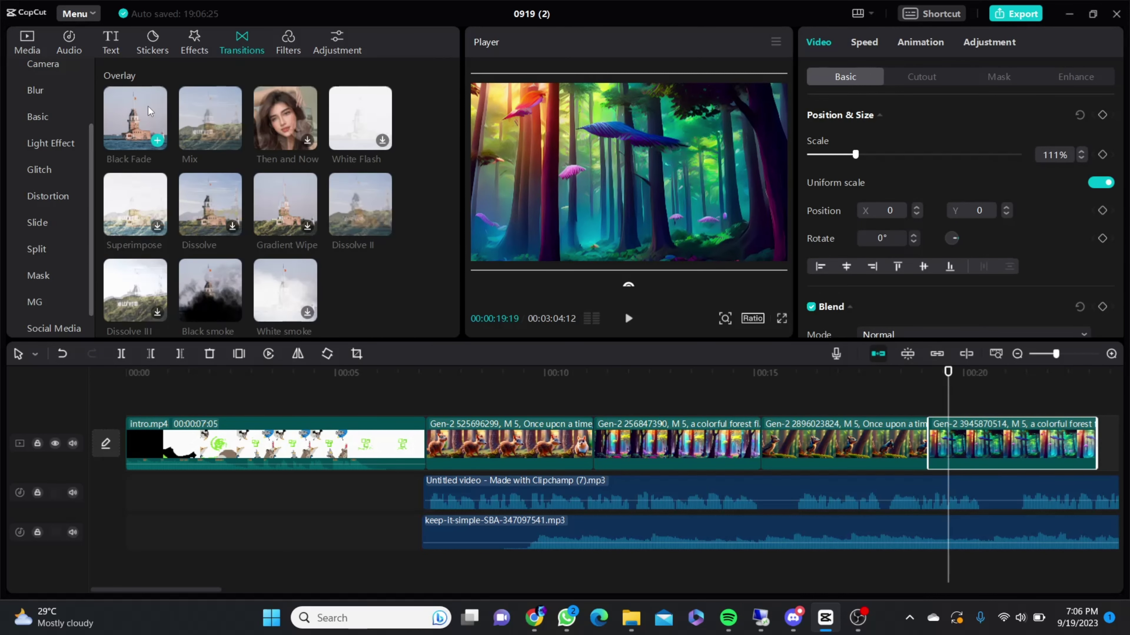
left_click_drag(135, 118, 590, 445)
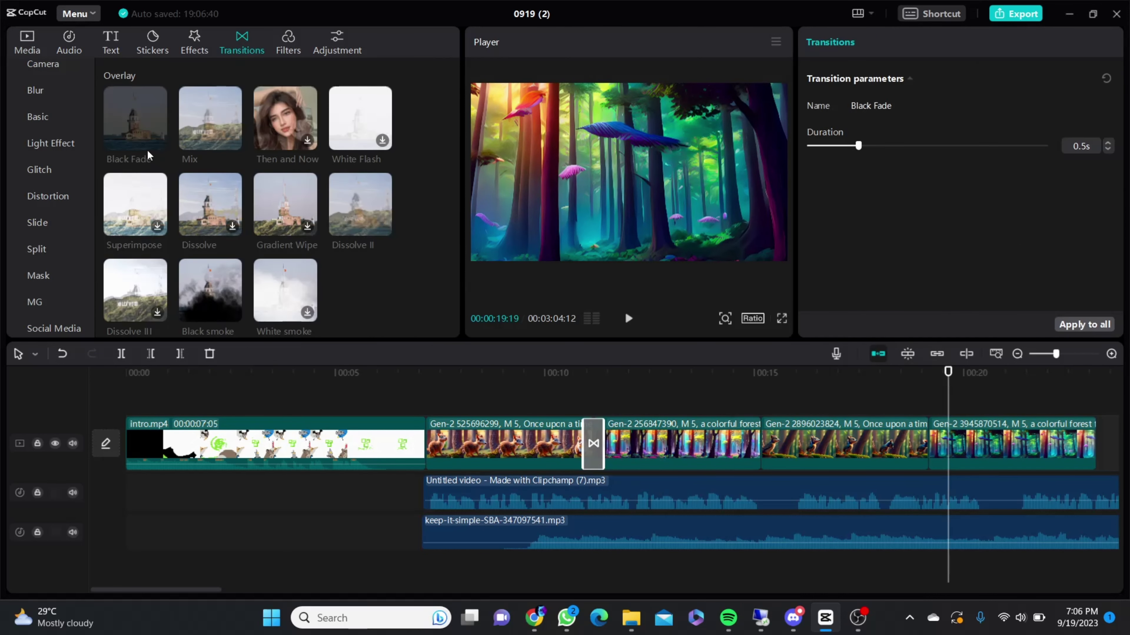
left_click_drag(148, 155, 762, 444)
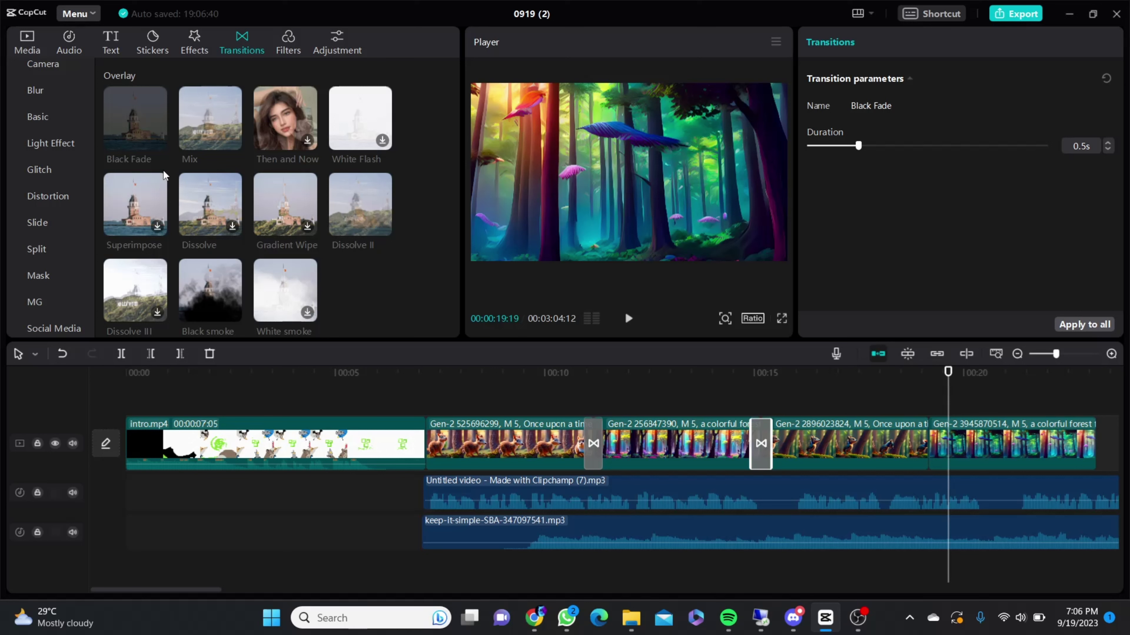
left_click_drag(143, 133, 928, 446)
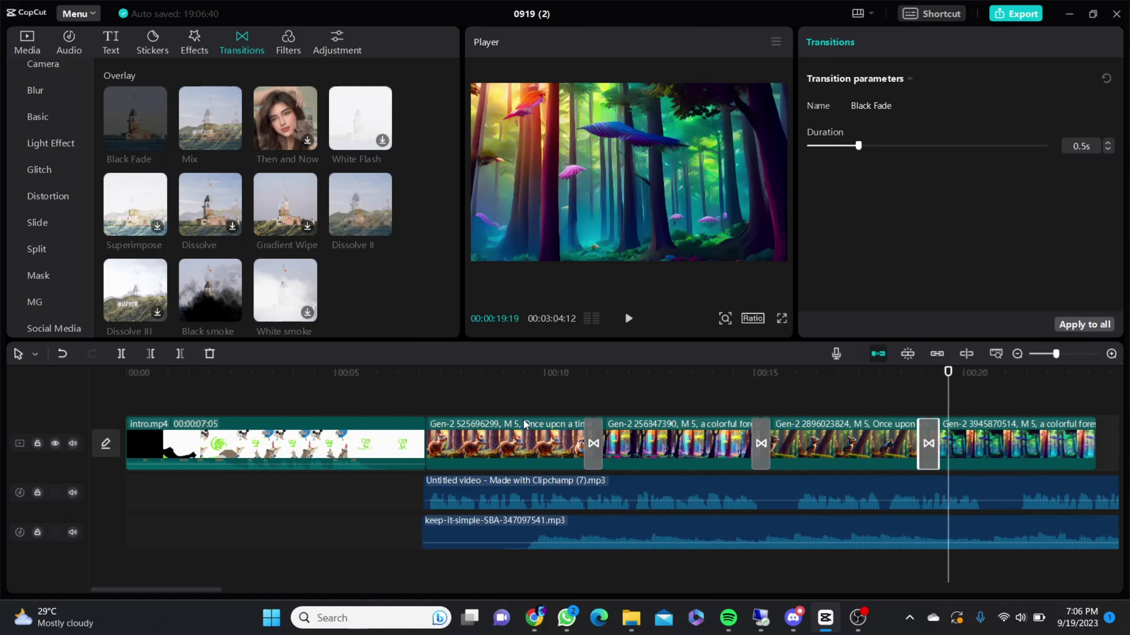
left_click(418, 401)
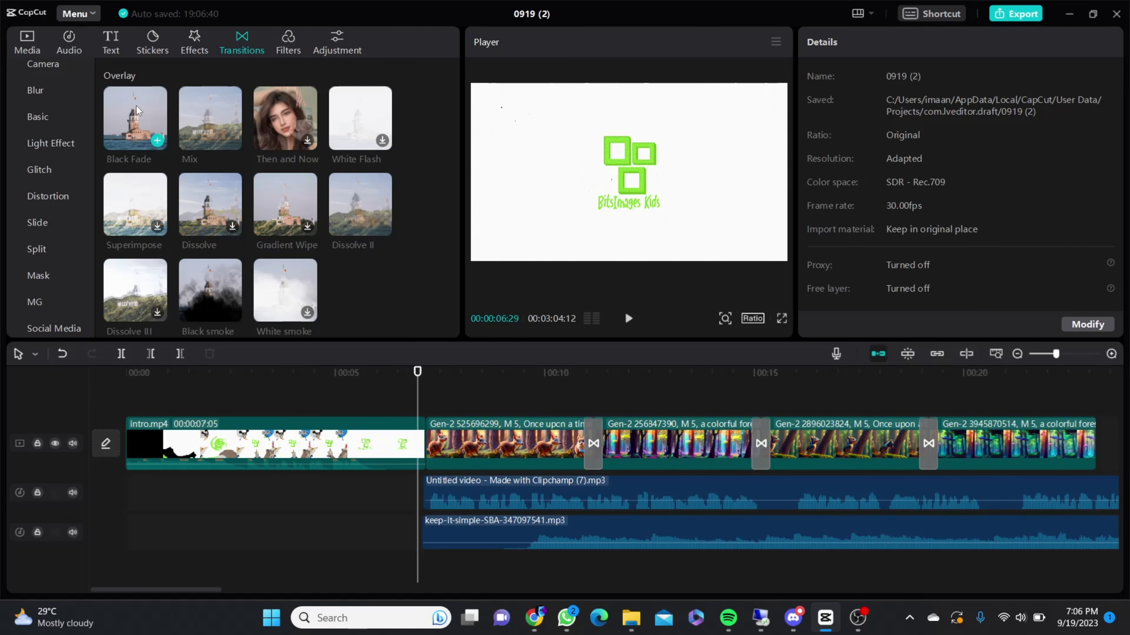
left_click_drag(133, 118, 417, 436)
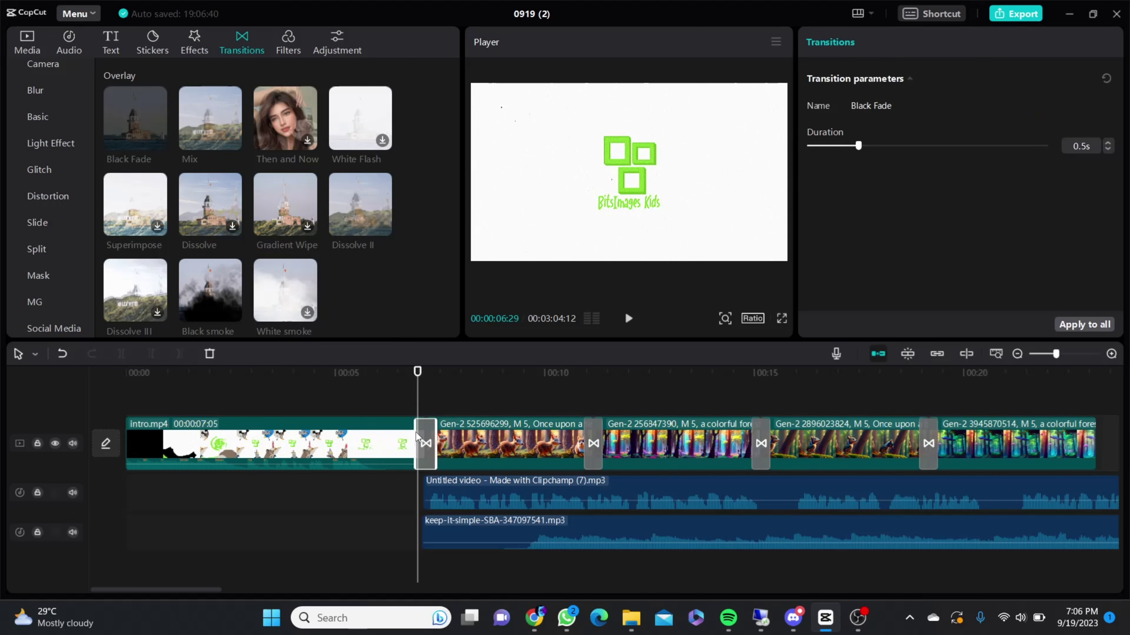
Preview the sequence full screen from the end of the intro and check the end of the video track.
left_click(781, 319)
key("space")
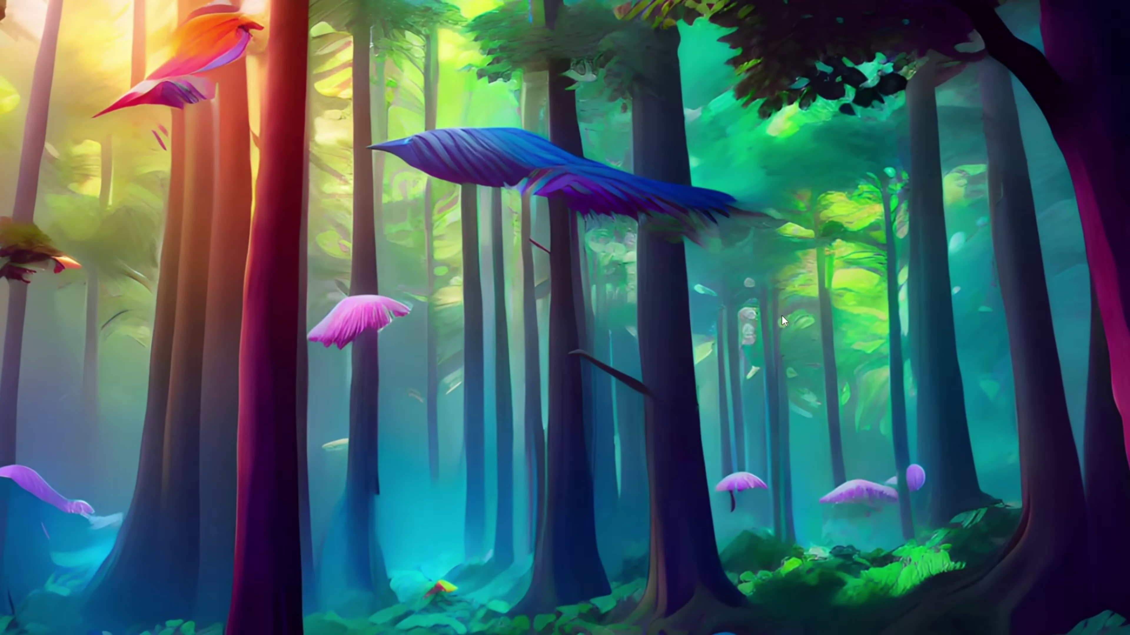
key("Escape")
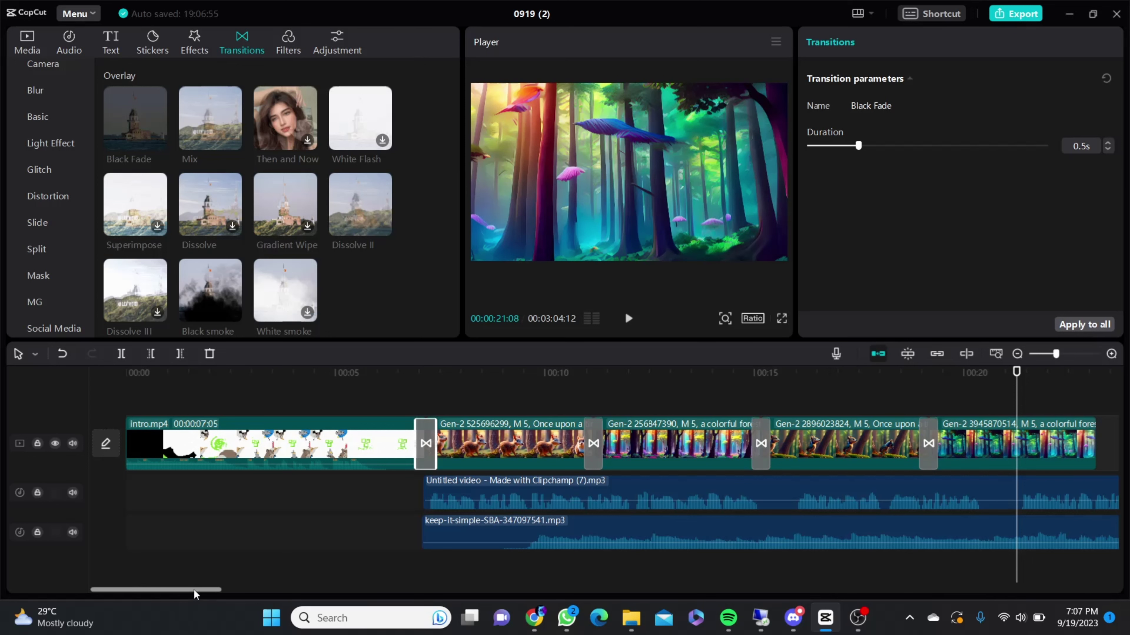
left_click_drag(194, 589, 231, 597)
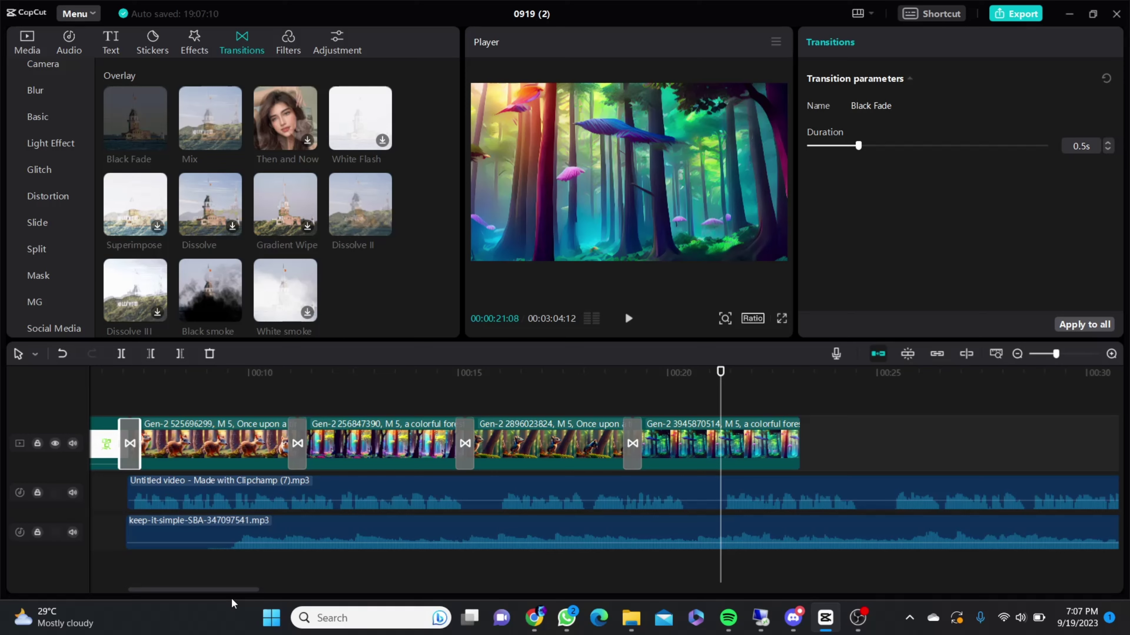
left_click_drag(235, 590, 262, 593)
key("space")
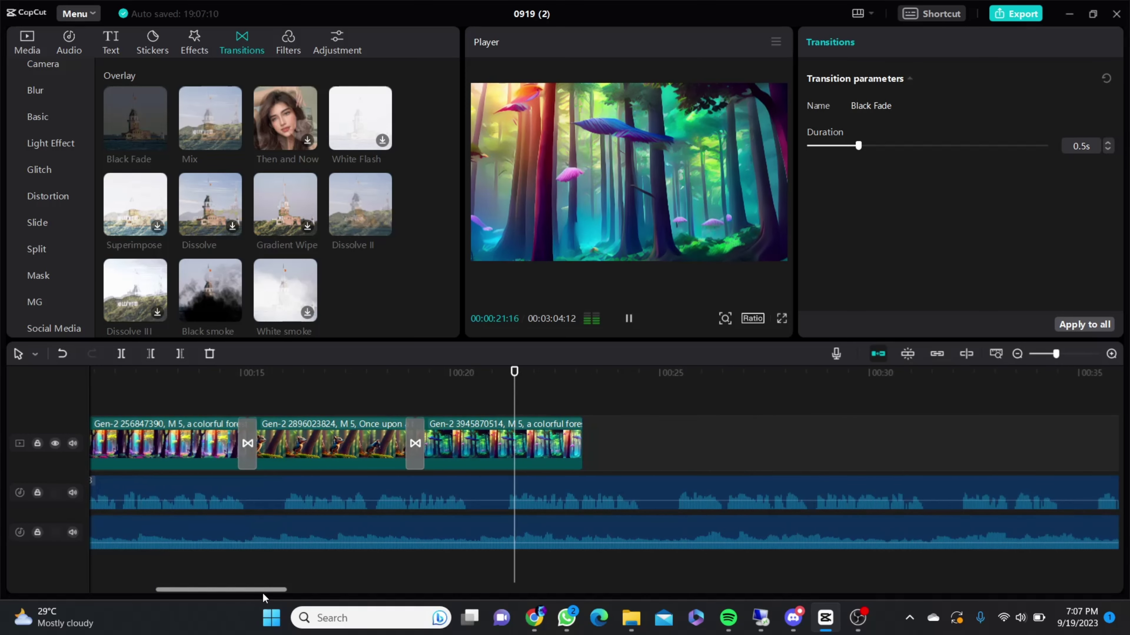
key("space")
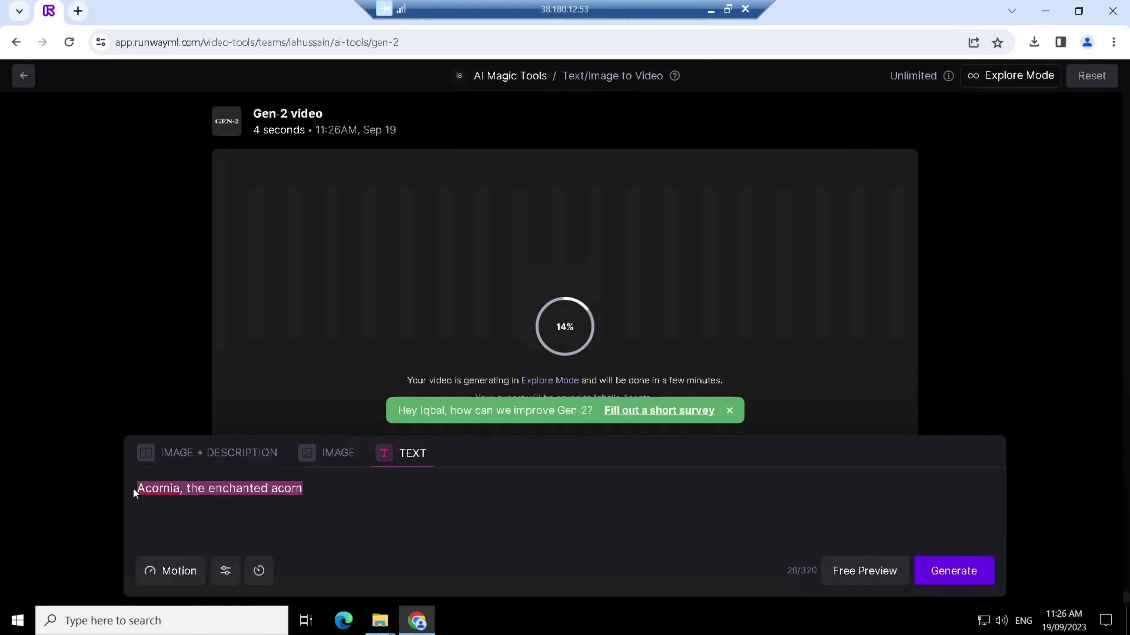
In Runway Gen-2, replace the text prompt with "Sammy the squirrel's and acarnia the acorn" and download the generated single-acorn video.
key("BackSpace")
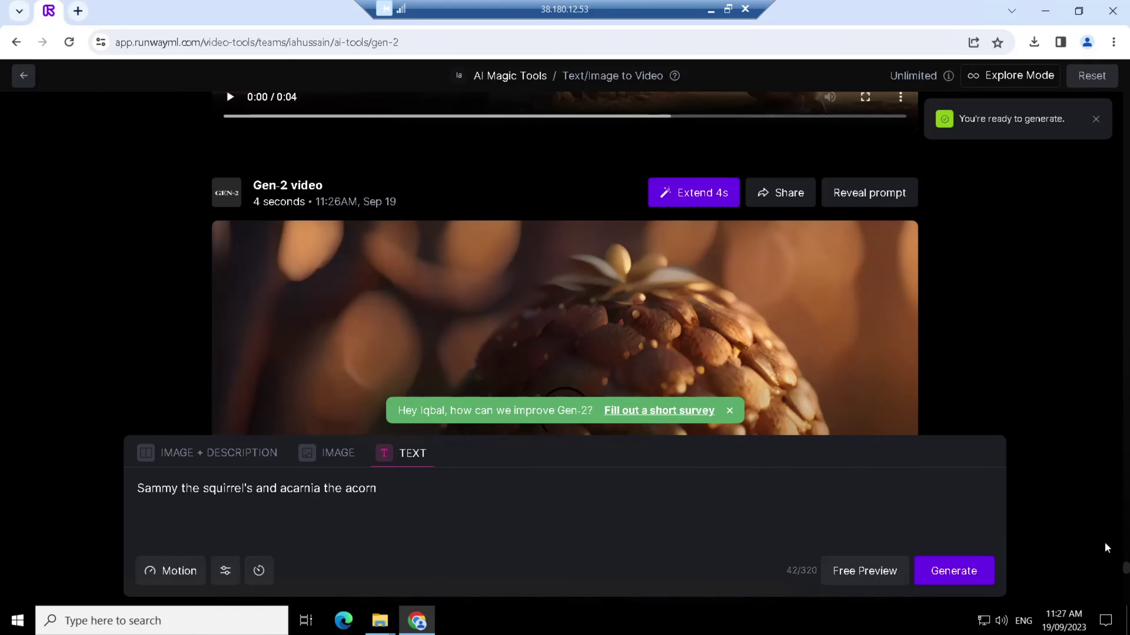
mouse_move(854, 240)
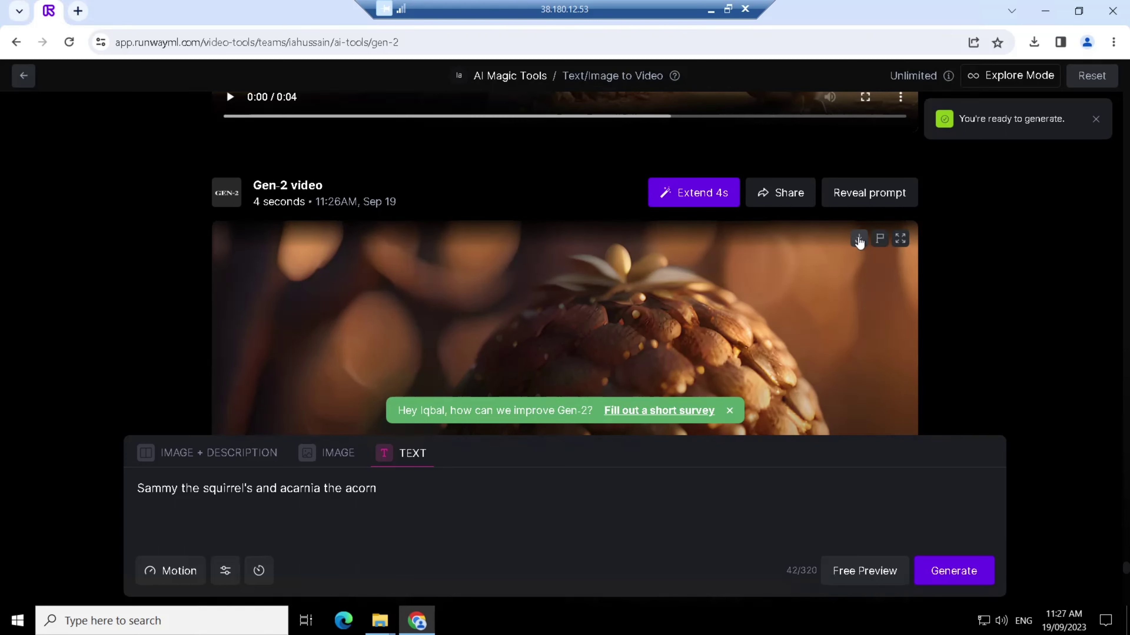
left_click(858, 242)
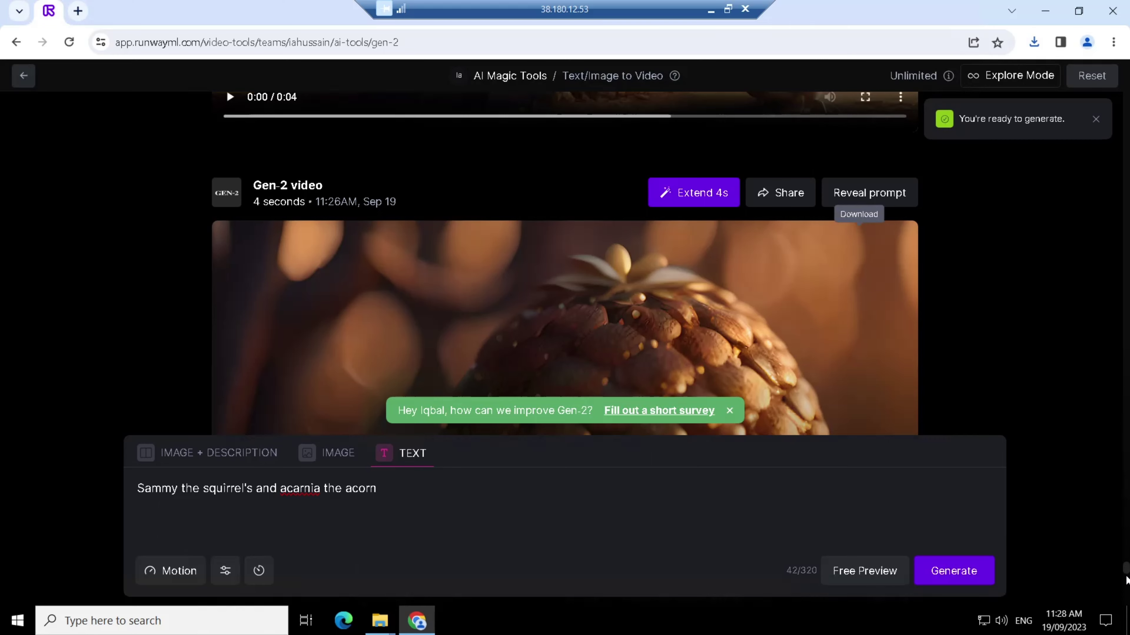
Download the generated Gen-2 video showing two acorns and look through the newly generated squirrel videos.
scroll(1126, 581, "up", 5)
scroll(1126, 580, "down", 6)
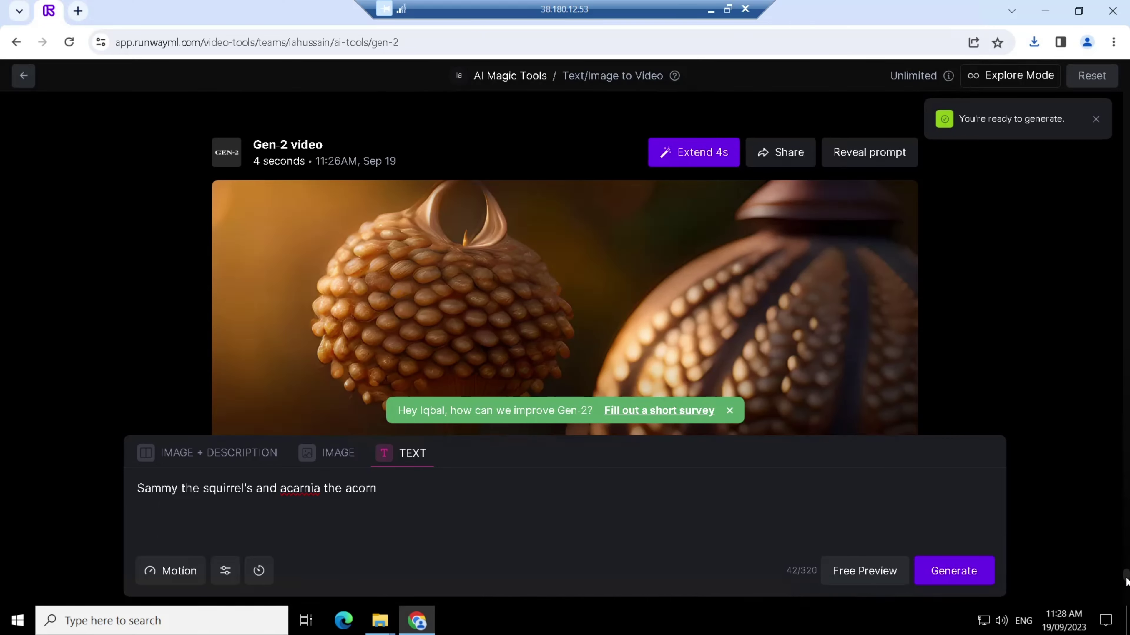
scroll(1126, 581, "down", 2)
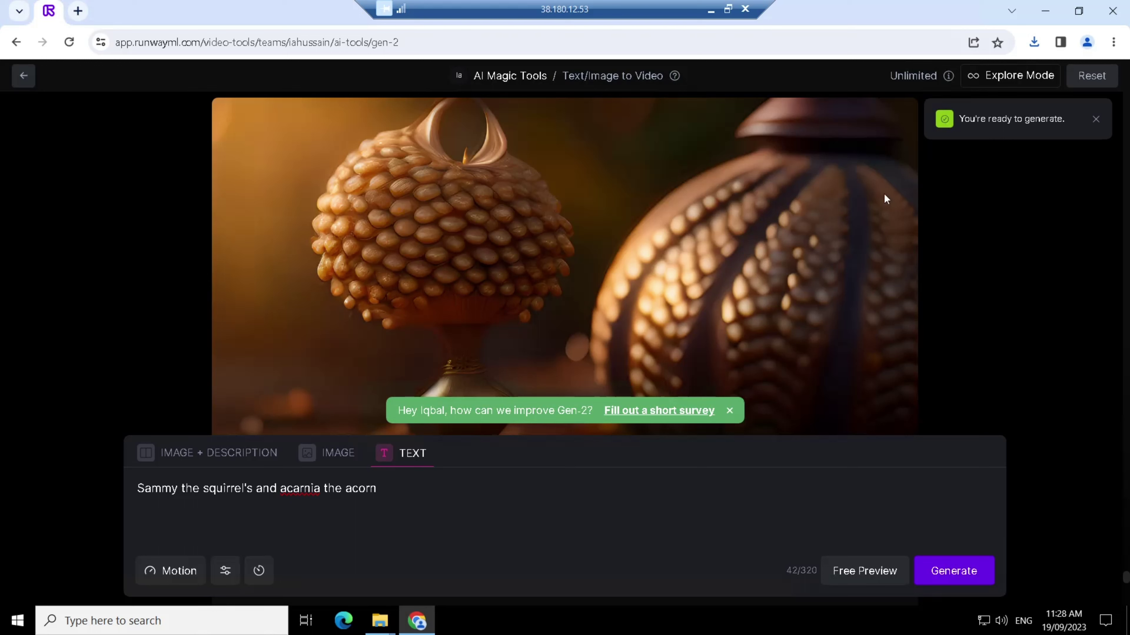
mouse_move(861, 120)
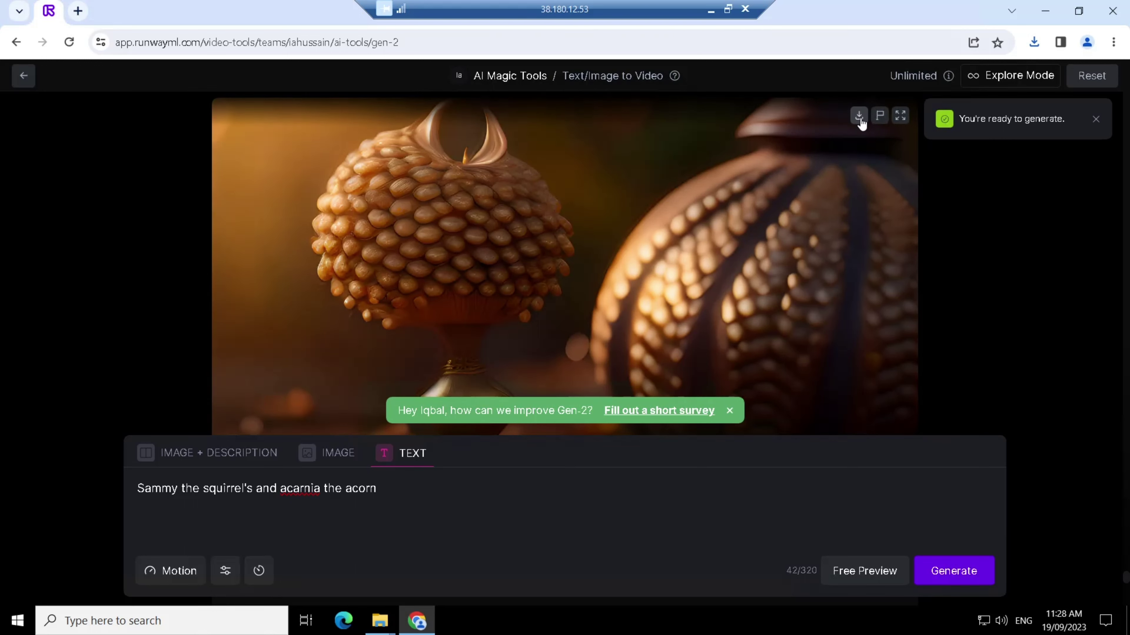
left_click(859, 117)
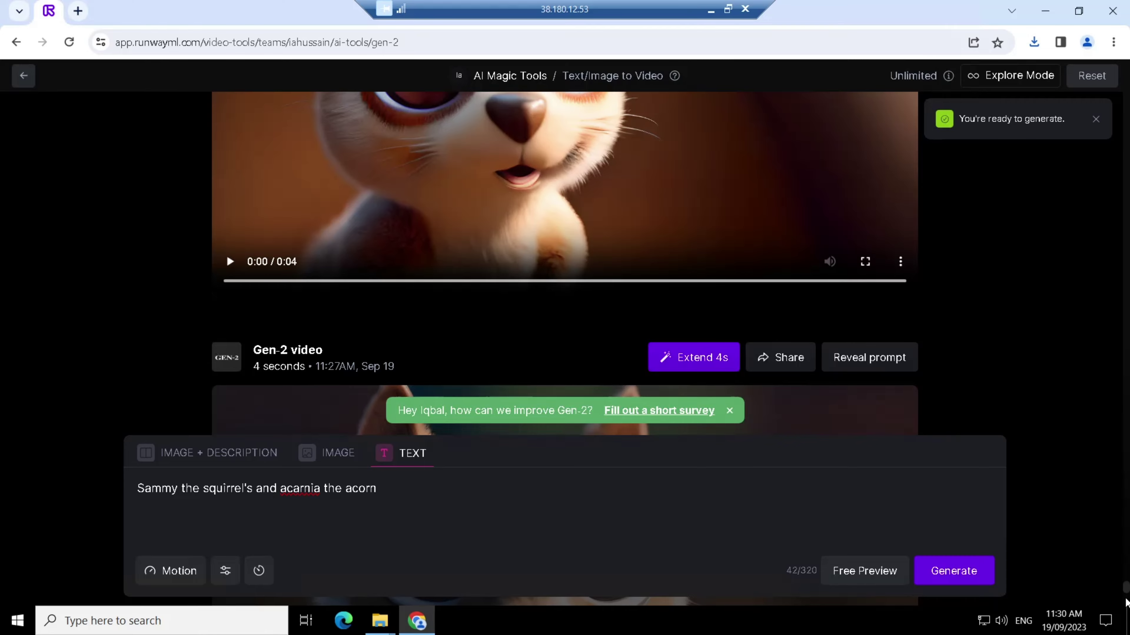
scroll(1126, 603, "up", 2)
scroll(1126, 603, "down", 2)
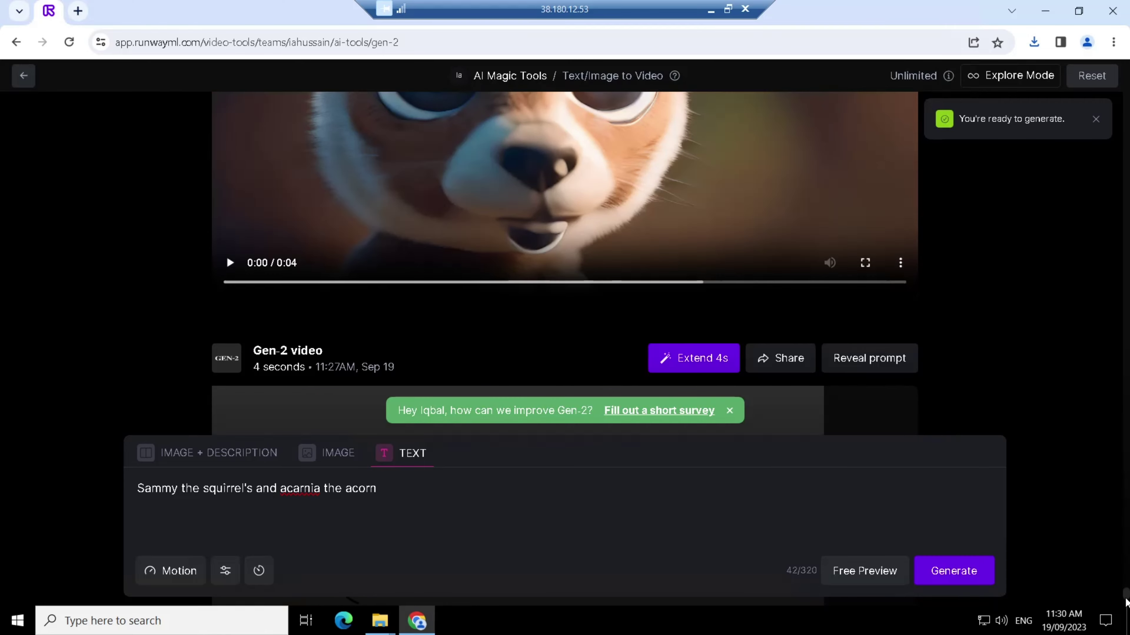
scroll(1126, 603, "down", 3)
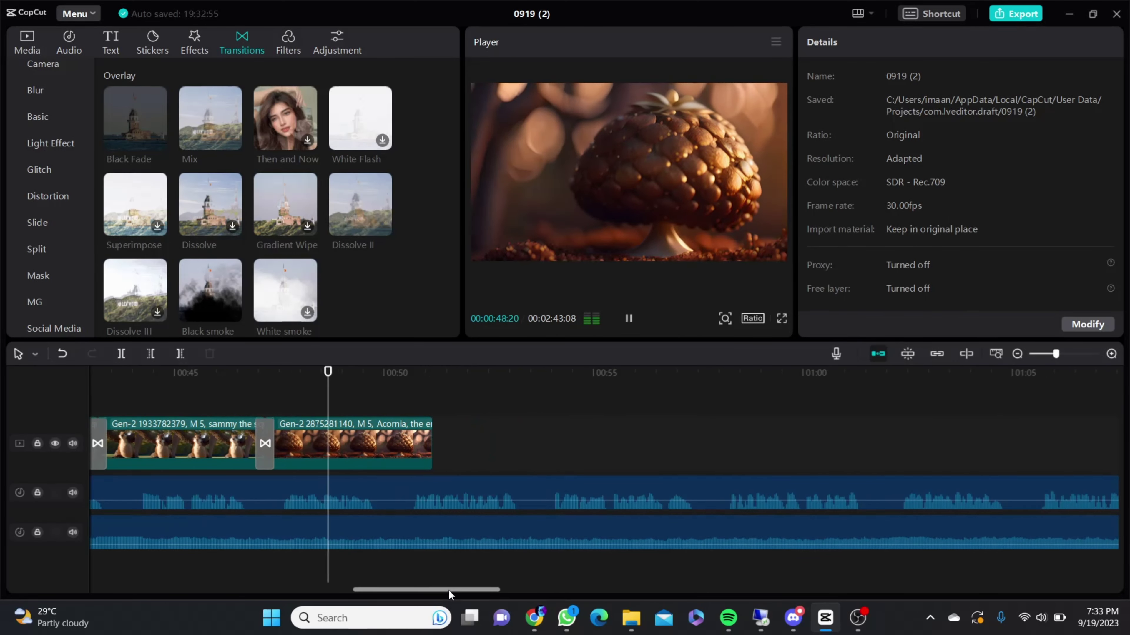
key("space")
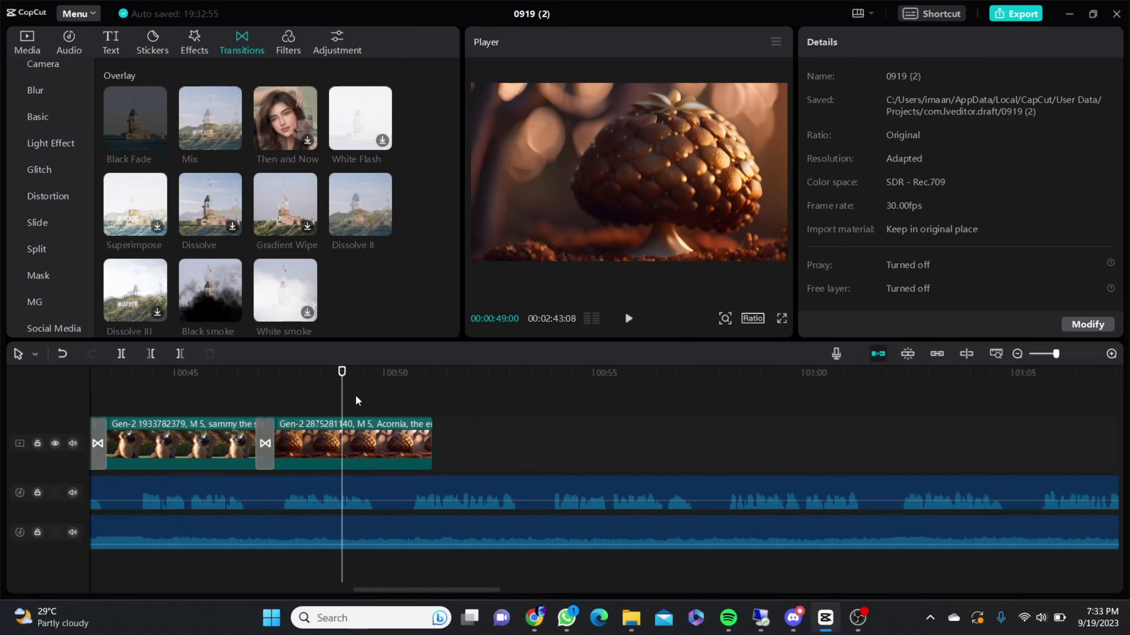
left_click(14, 44)
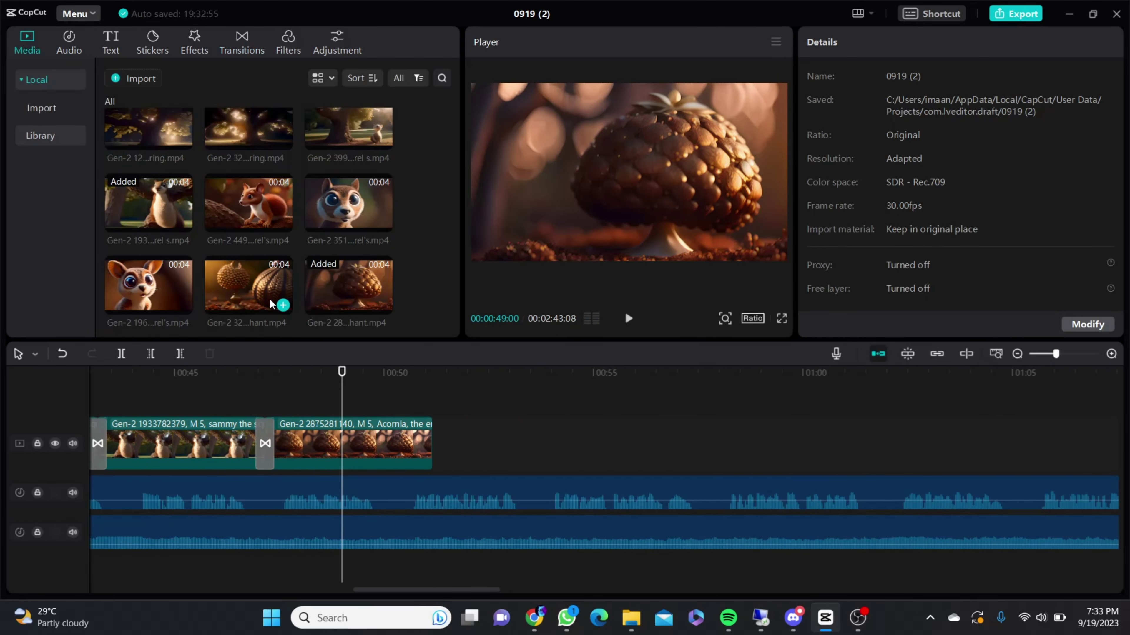
left_click_drag(267, 329, 349, 450)
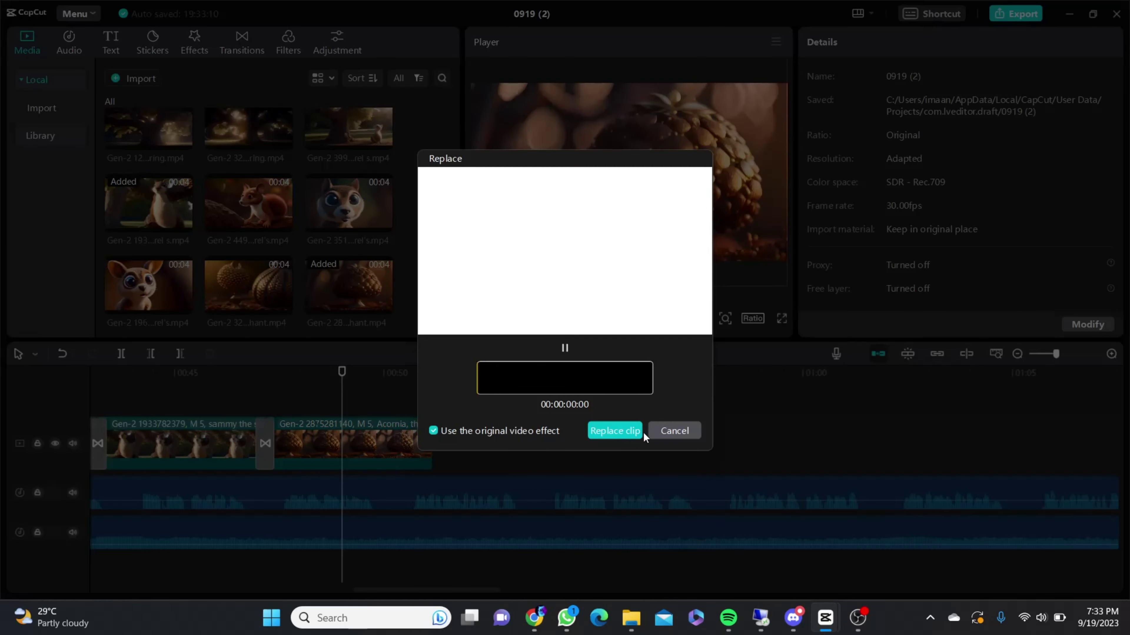
left_click(619, 431)
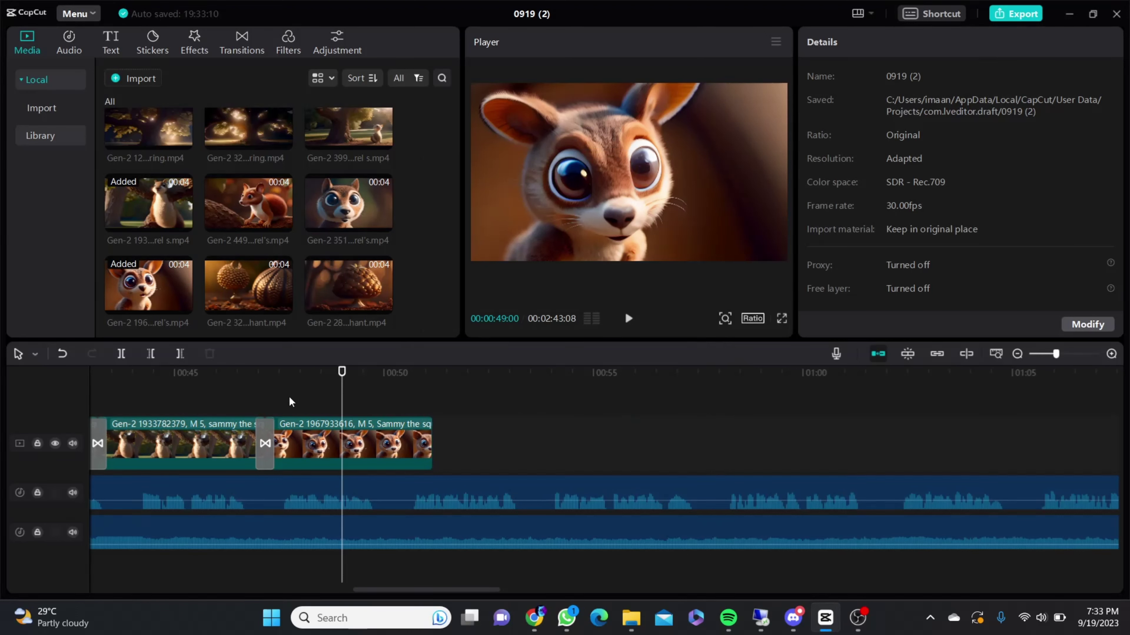
Preview the replaced squirrel clip from the transition before it against the narration.
left_click(243, 386)
key("space")
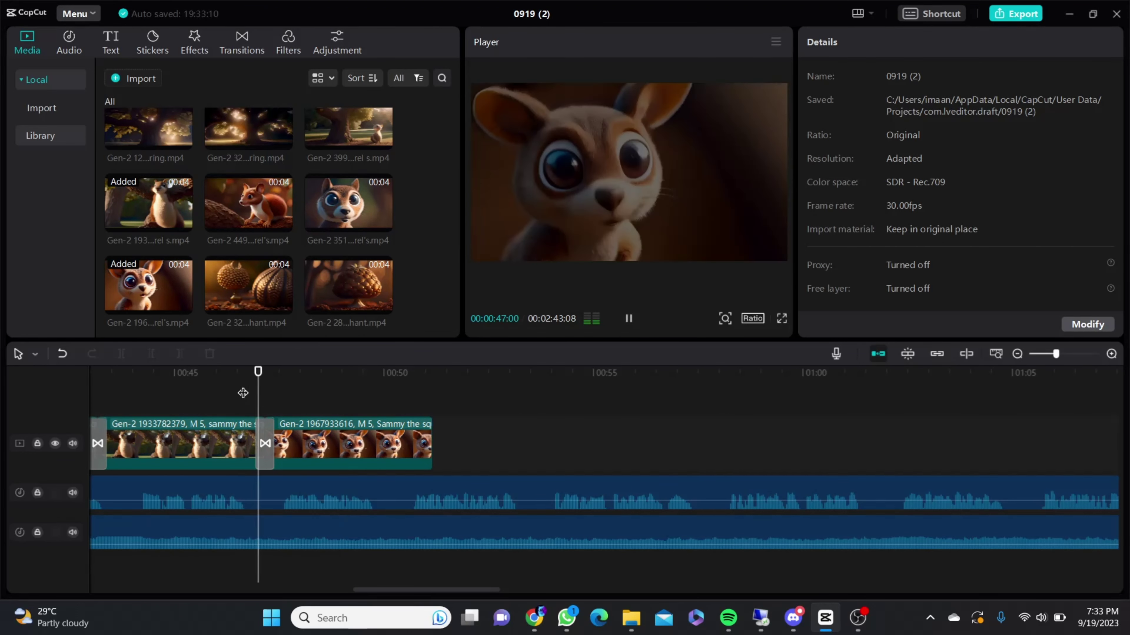
key("space")
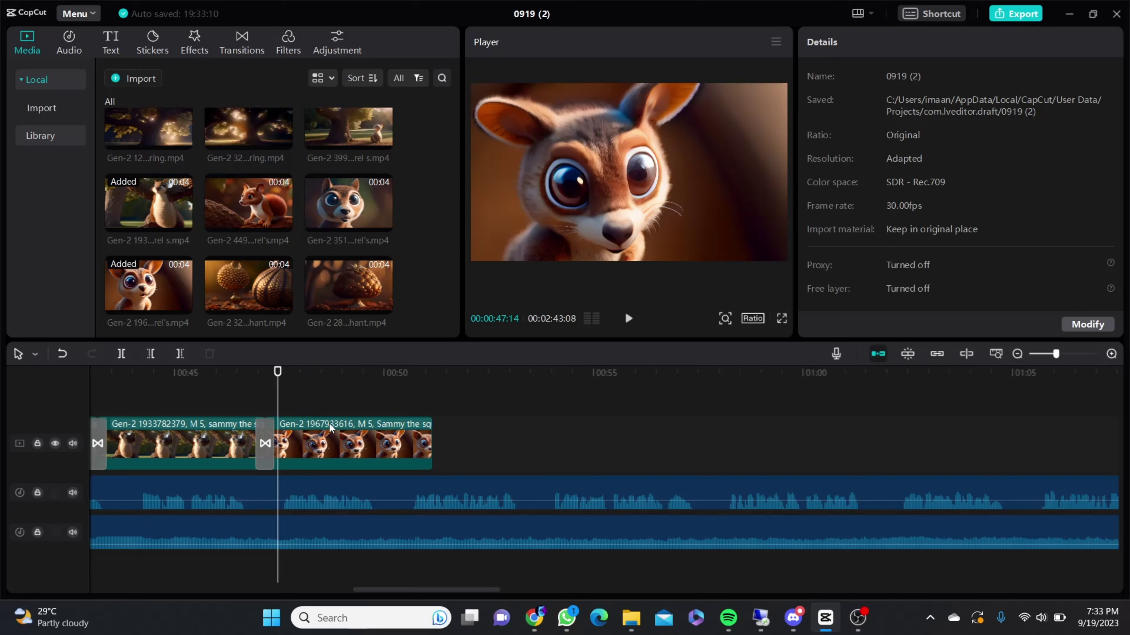
key("space")
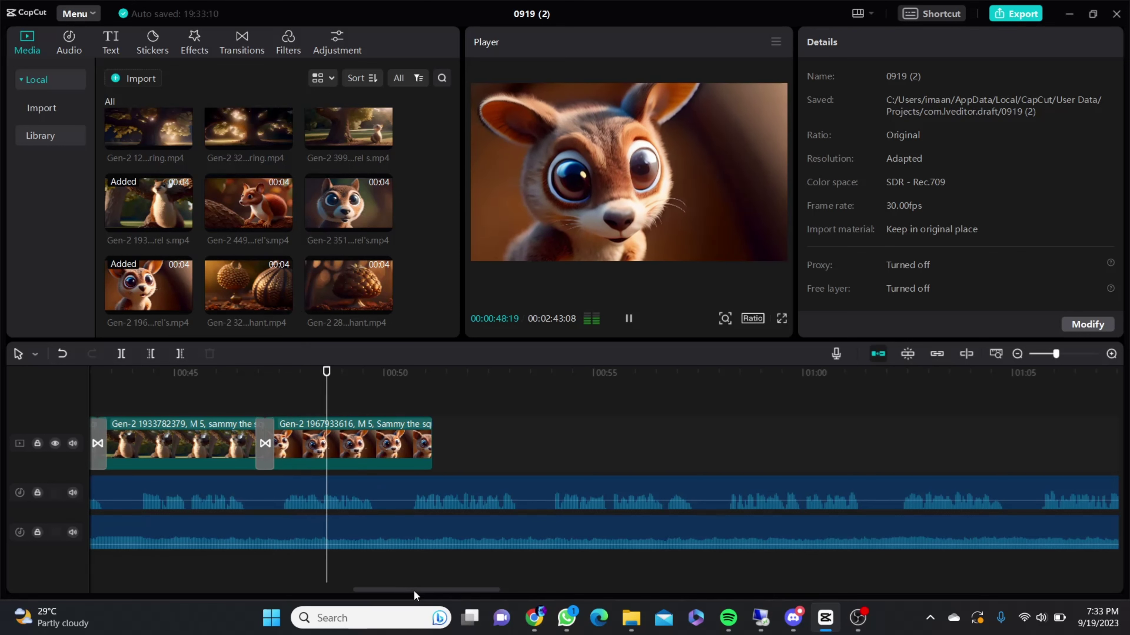
left_click_drag(413, 590, 443, 594)
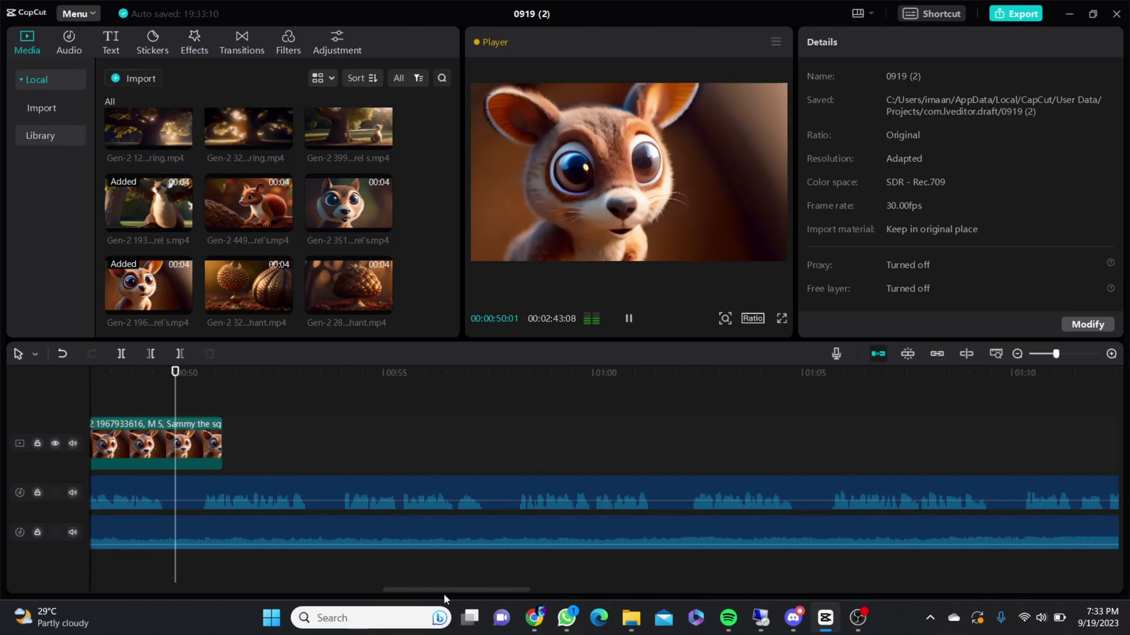
key("space")
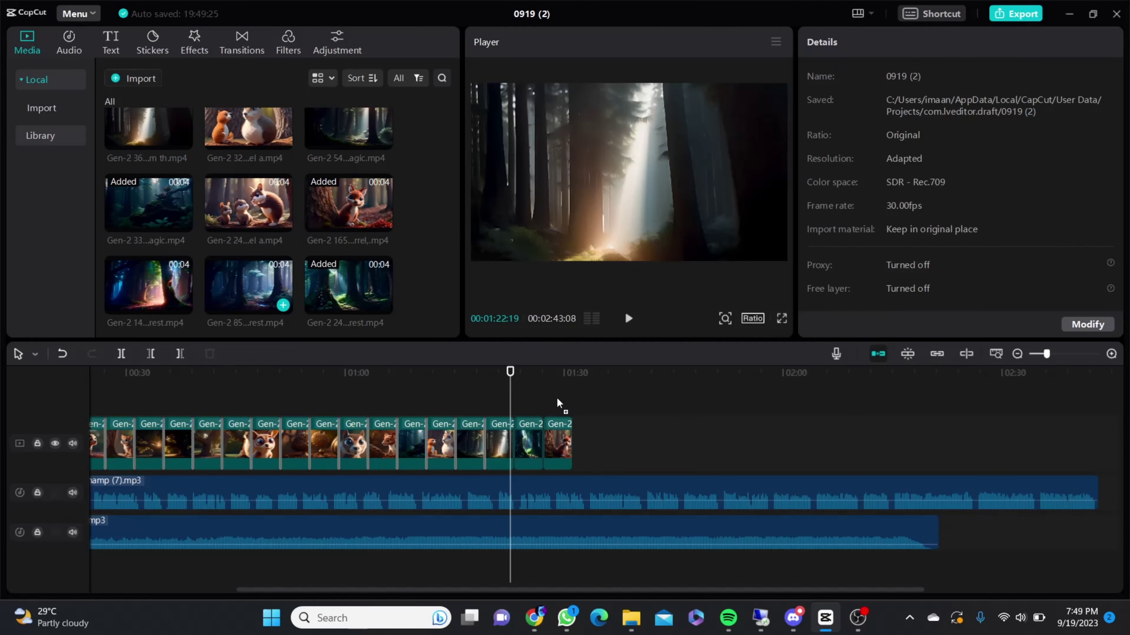
Append the Gen-2 85 forest clip and the Gen-2 24 squirrel family clip to the video track, cancelling the clip replacement.
left_click(283, 305)
left_click_drag(231, 198, 609, 449)
left_click(652, 407)
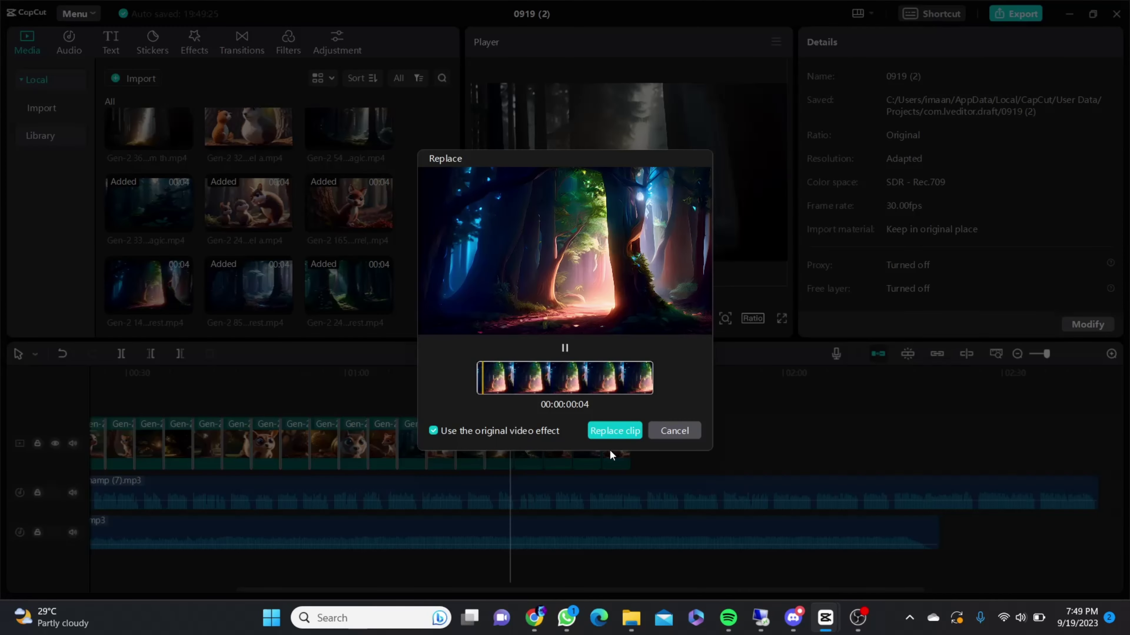
left_click(671, 428)
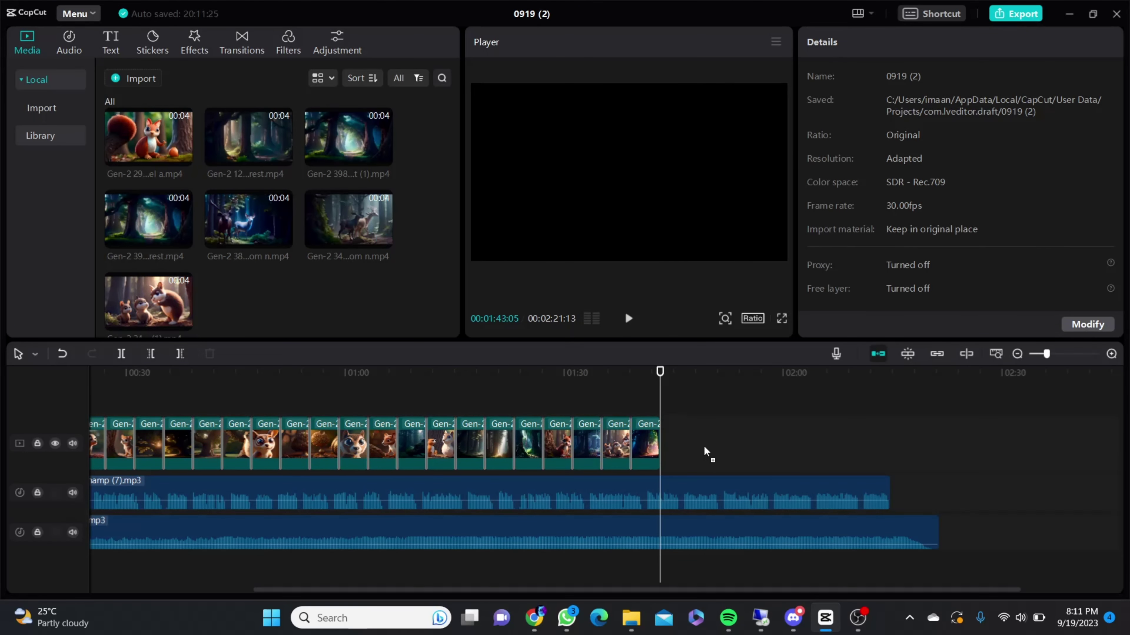
Append the two Gen-2 deer clips and the remaining squirrel and forest clips to the end of the video track.
left_click_drag(704, 445, 676, 445)
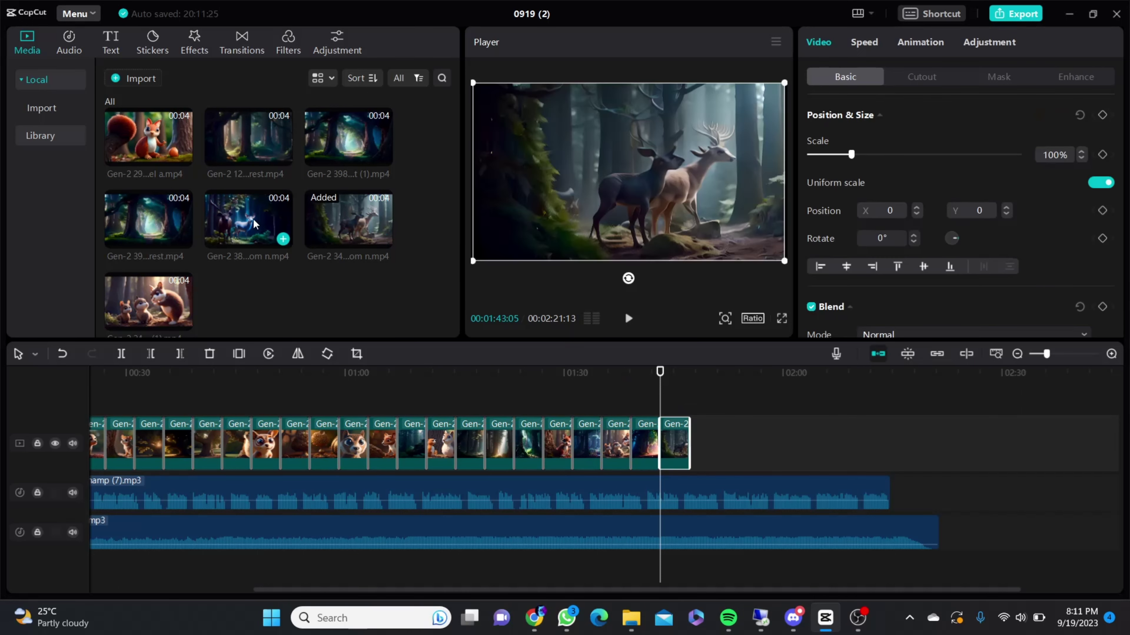
left_click_drag(267, 232, 746, 449)
left_click_drag(132, 297, 751, 445)
left_click_drag(369, 128, 784, 447)
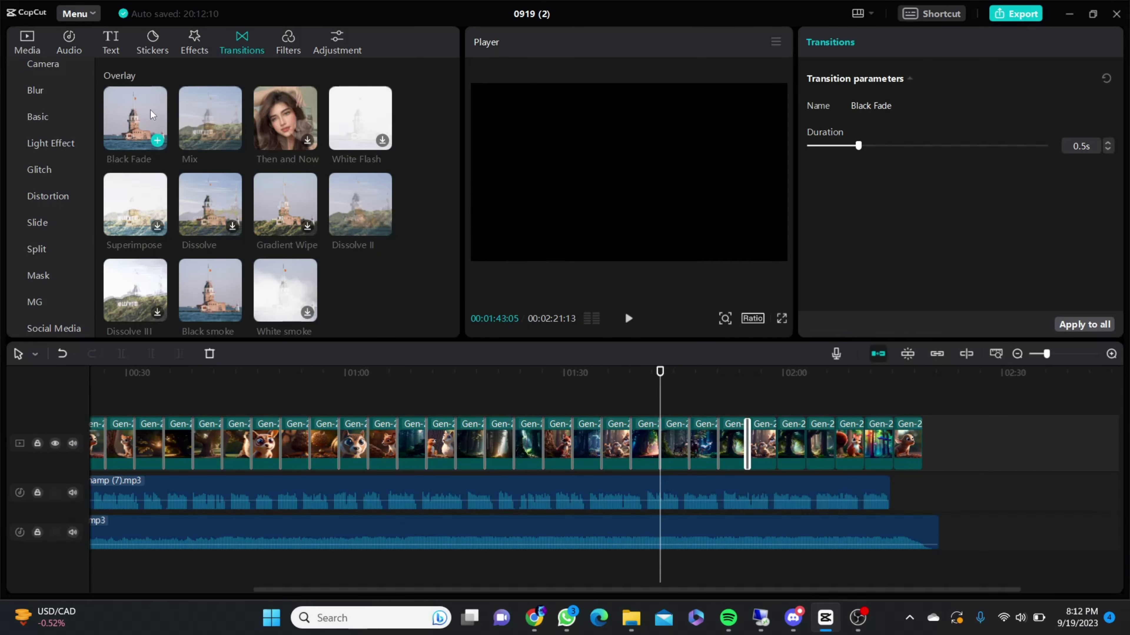
Add a Black Fade transition at each remaining cut between the last Gen-2 clips.
left_click_drag(151, 115, 778, 440)
left_click_drag(109, 130, 803, 456)
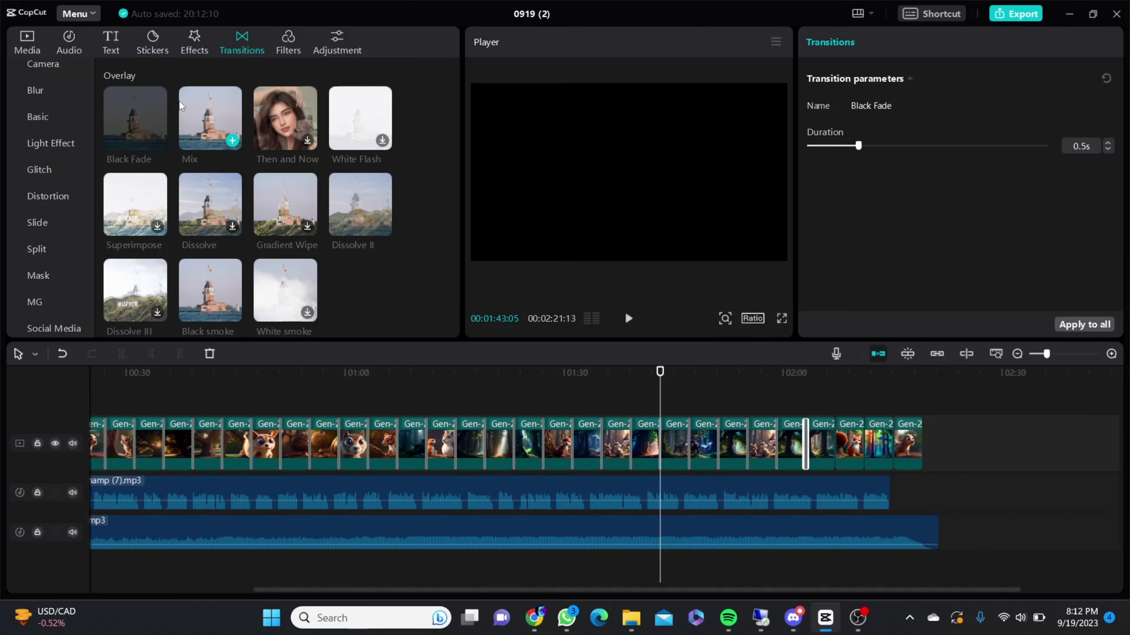
left_click(836, 459)
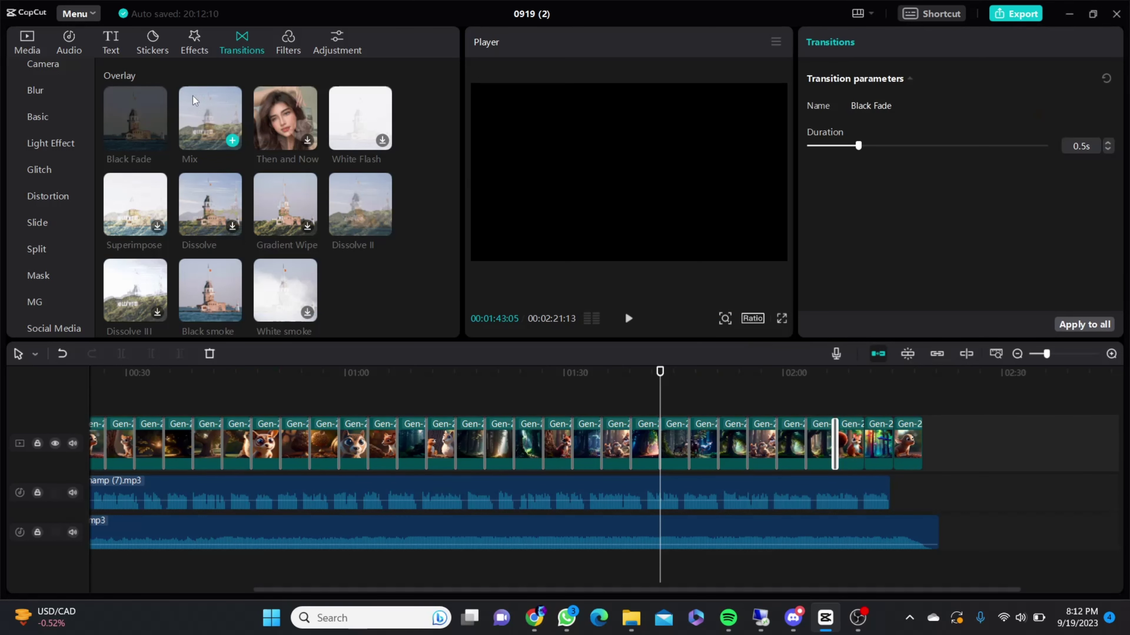
left_click_drag(835, 461, 891, 444)
left_click(858, 456)
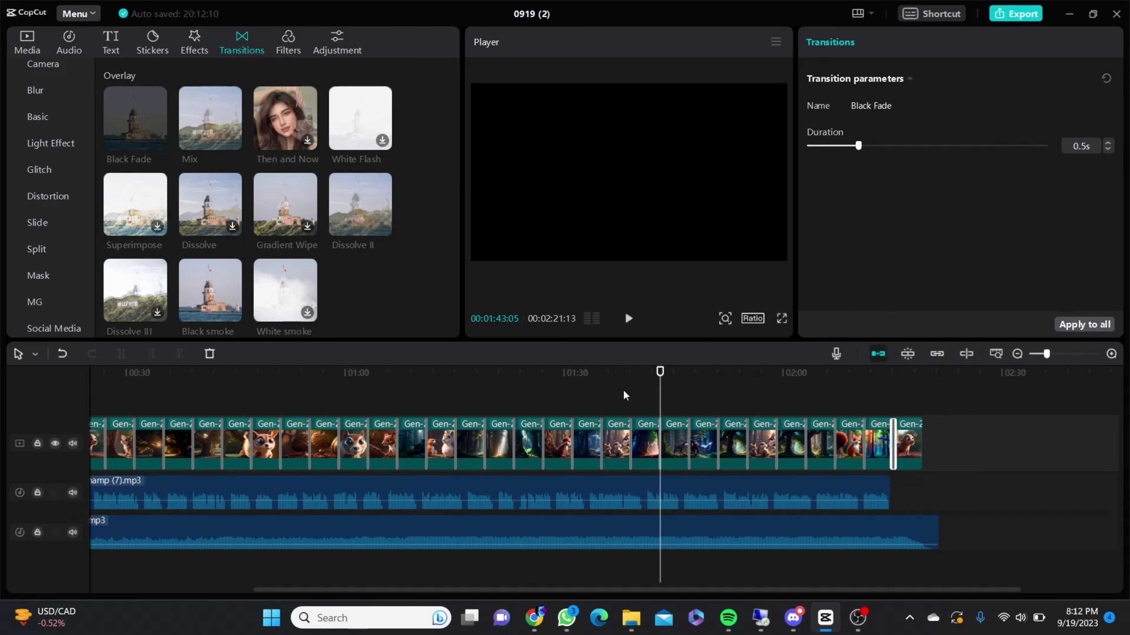
Preview the deer clips and the transition between them from 00:01:43:05.
key("space")
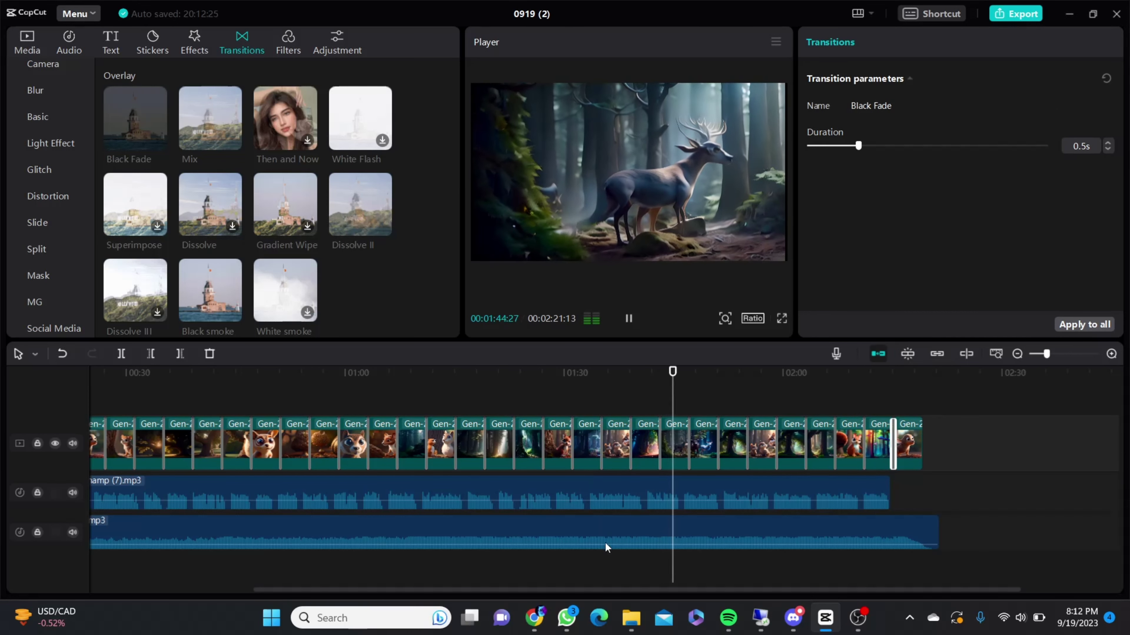
left_click_drag(626, 593, 653, 591)
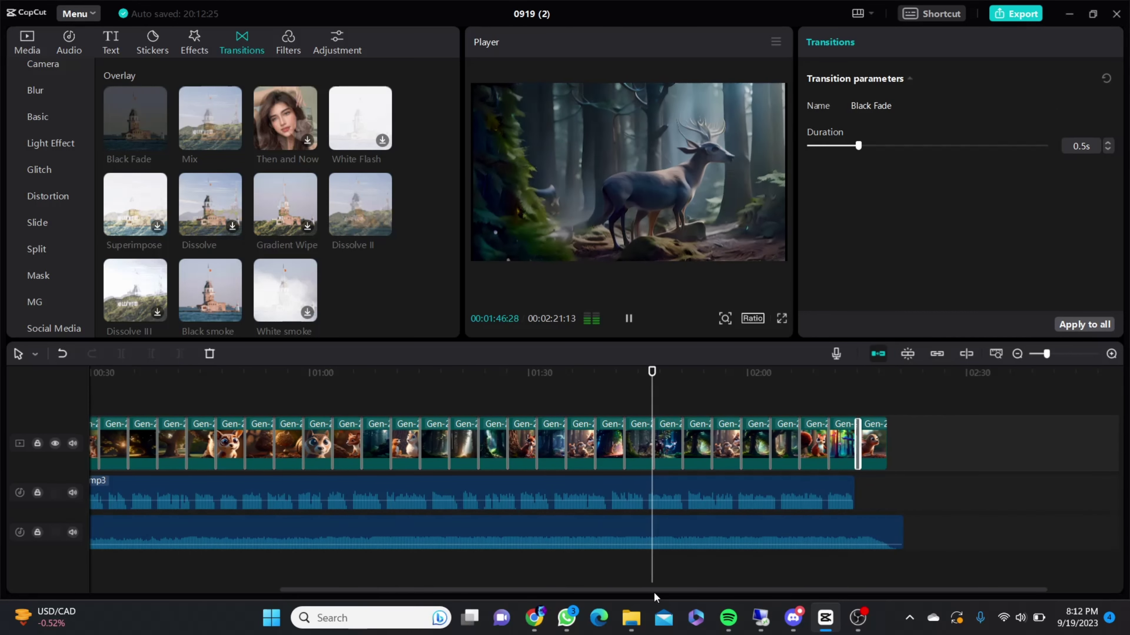
key("space")
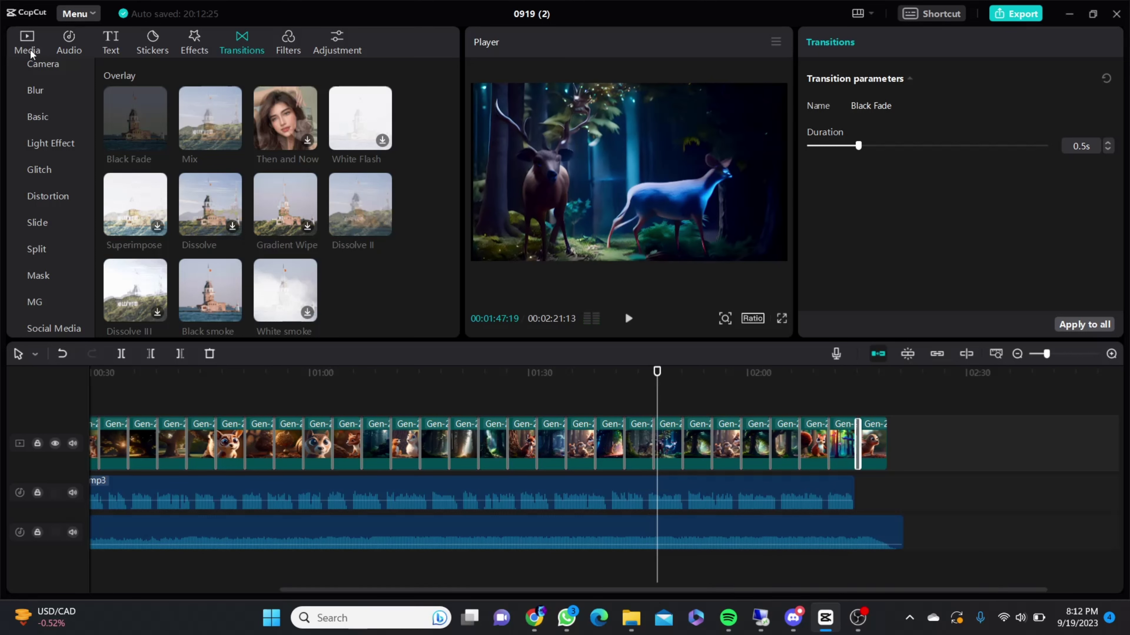
Append the imported outro video to the end of the video track after the last squirrel clip.
left_click(23, 41)
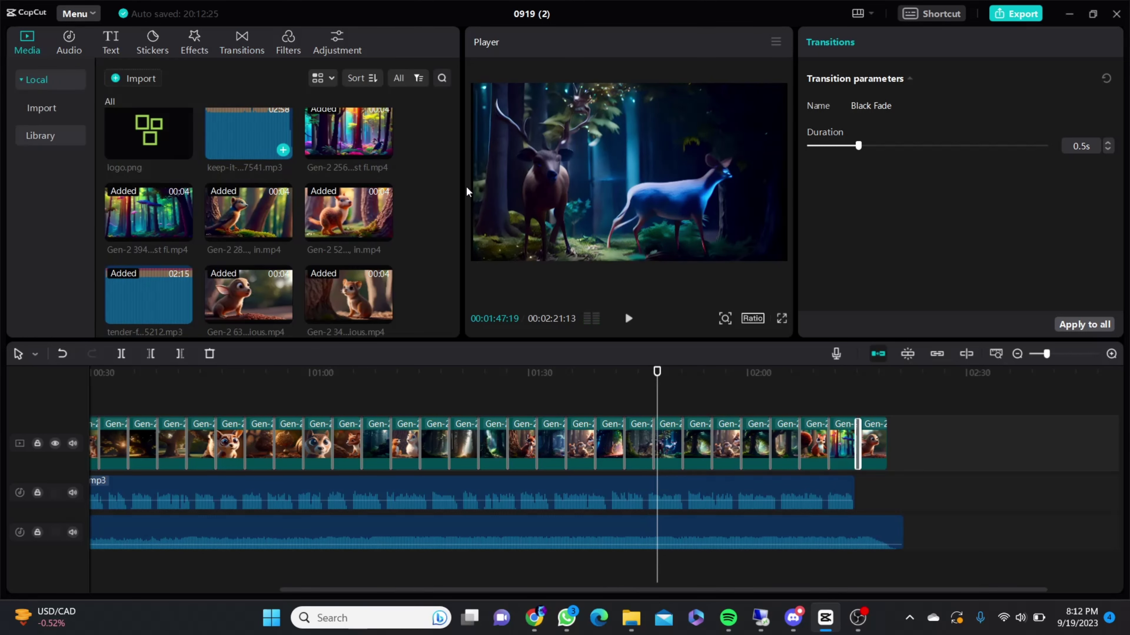
left_click_drag(454, 166, 451, 110)
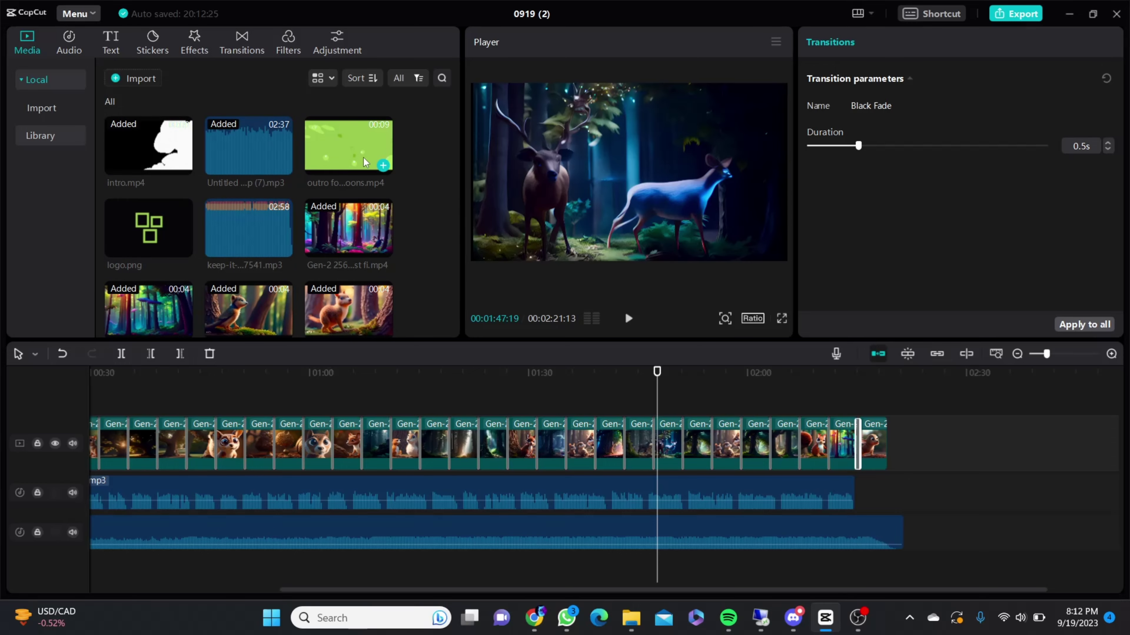
left_click(857, 399)
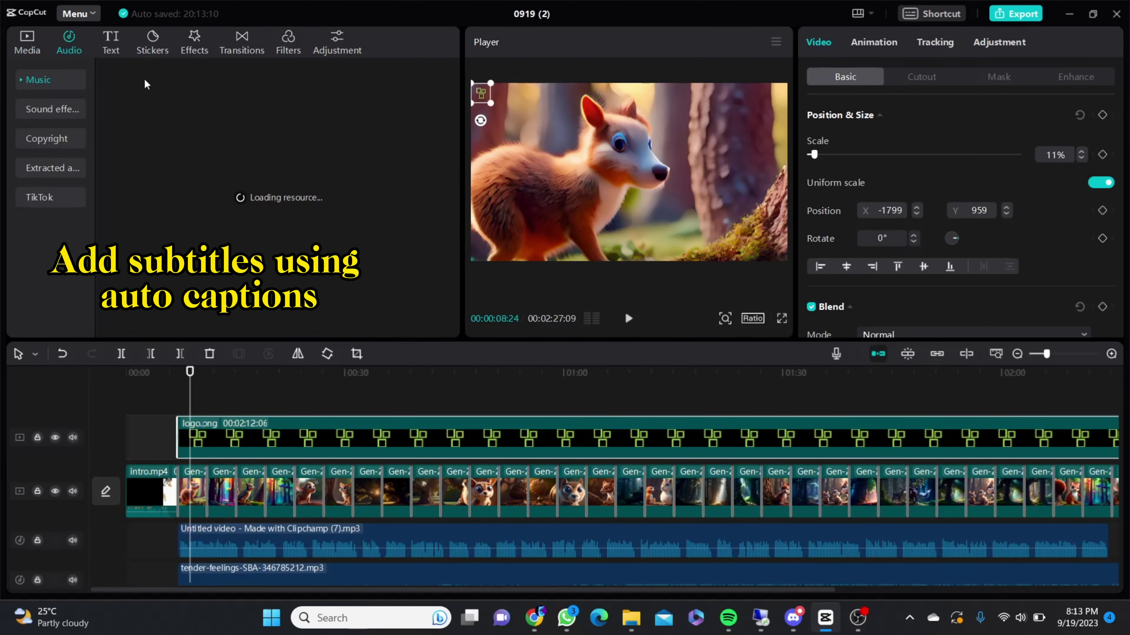
Generate auto captions in English for the narration.
left_click(118, 51)
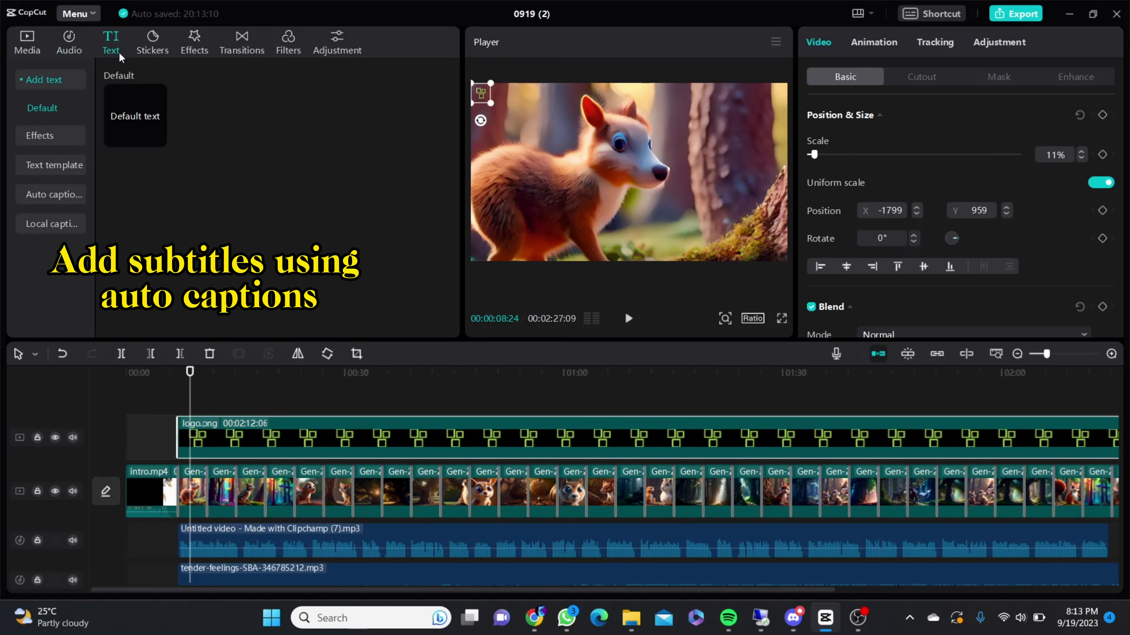
left_click(47, 198)
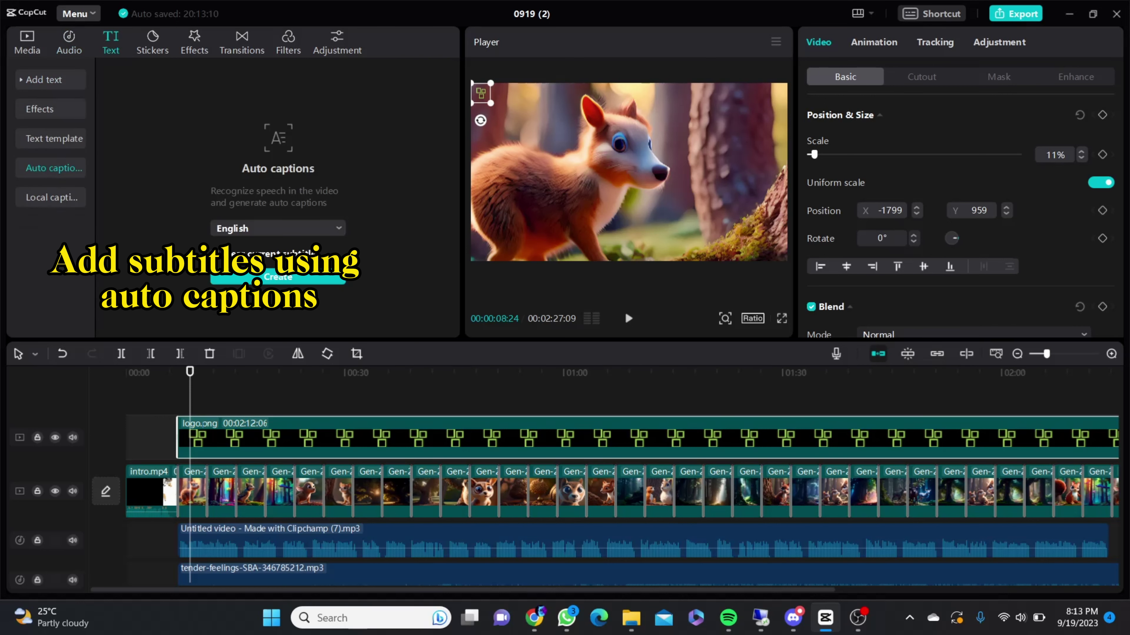
left_click(281, 282)
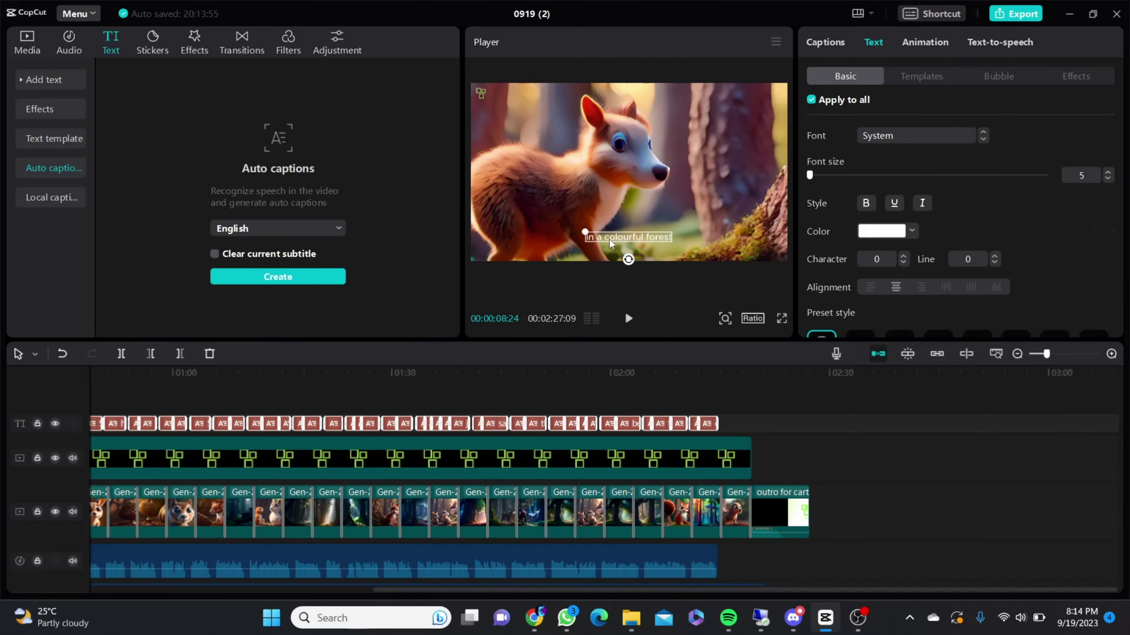
Move all captions down to a Y position of -962 and reduce their scale to 95%.
left_click_drag(611, 258, 609, 252)
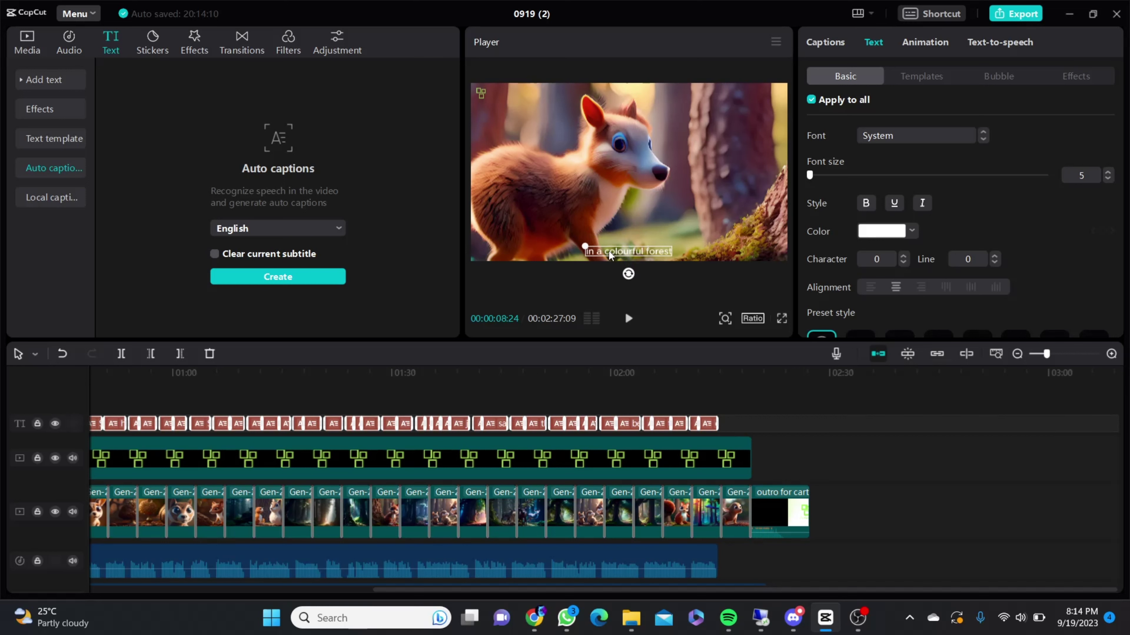
left_click_drag(1120, 146, 1120, 247)
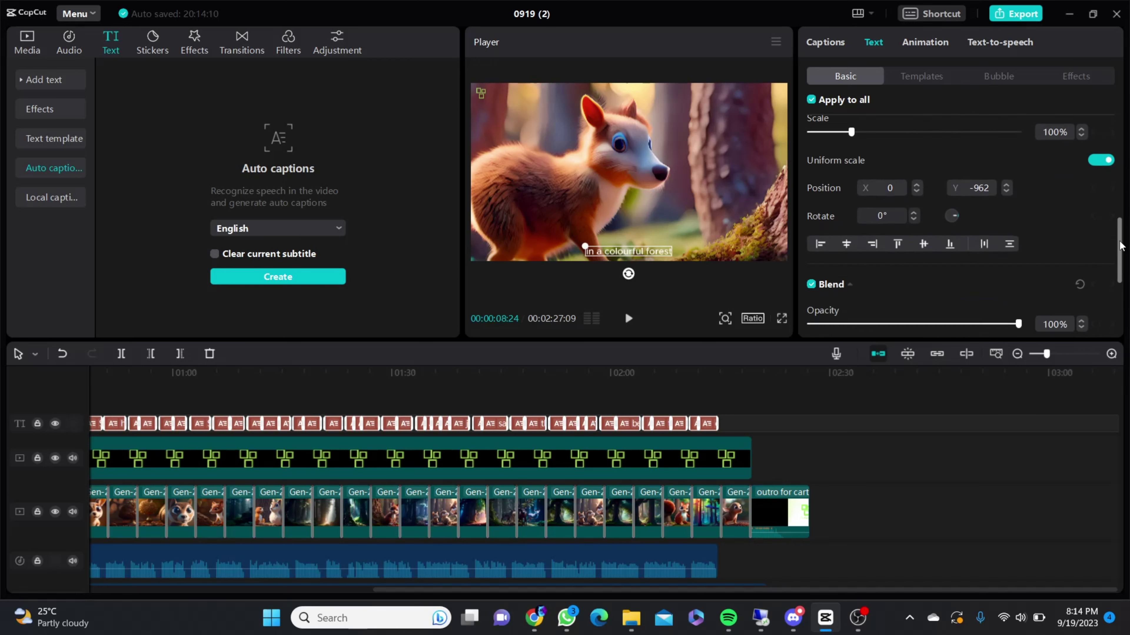
left_click(1080, 135)
left_click(1080, 135)
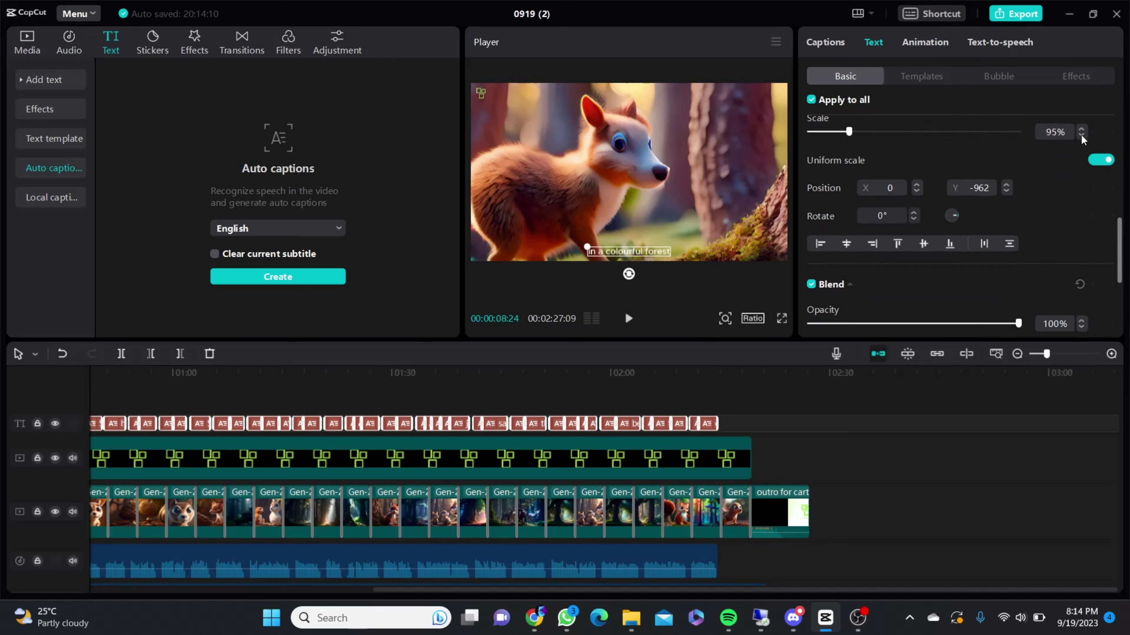